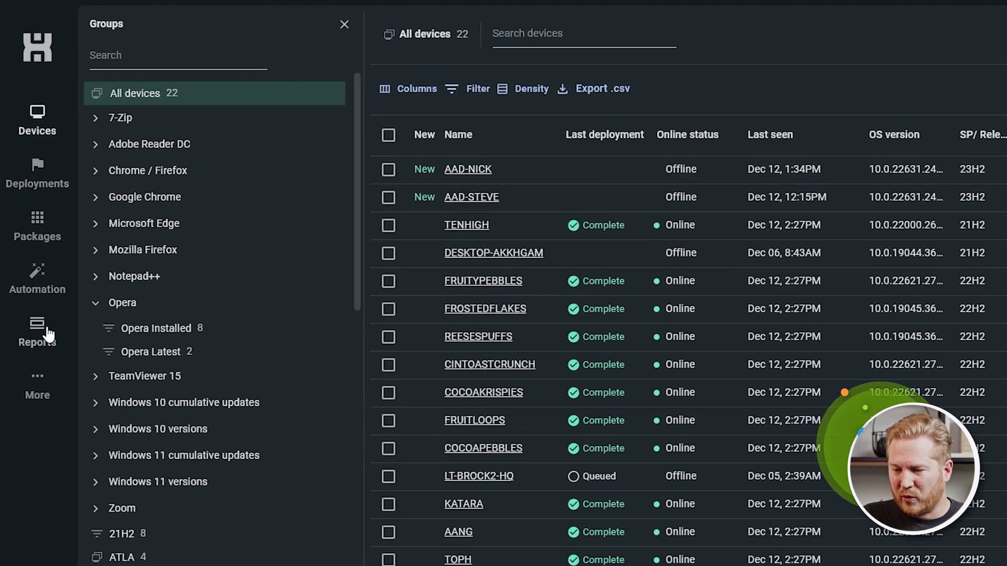
Go to the Reports page to see the twelve saved reports.
{"action": "left_click", "coordinate": [42, 340]}
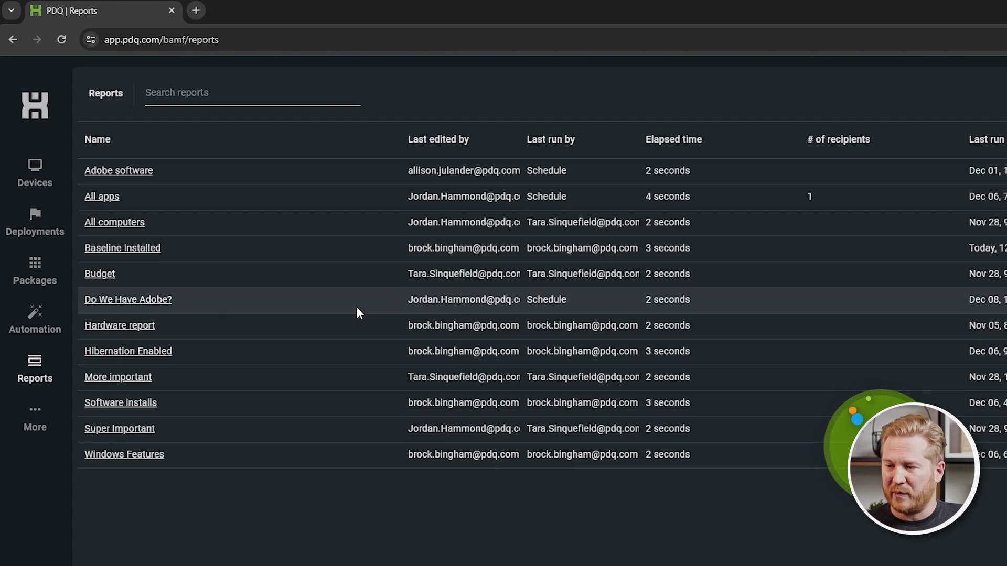
{"action": "left_click", "coordinate": [236, 92]}
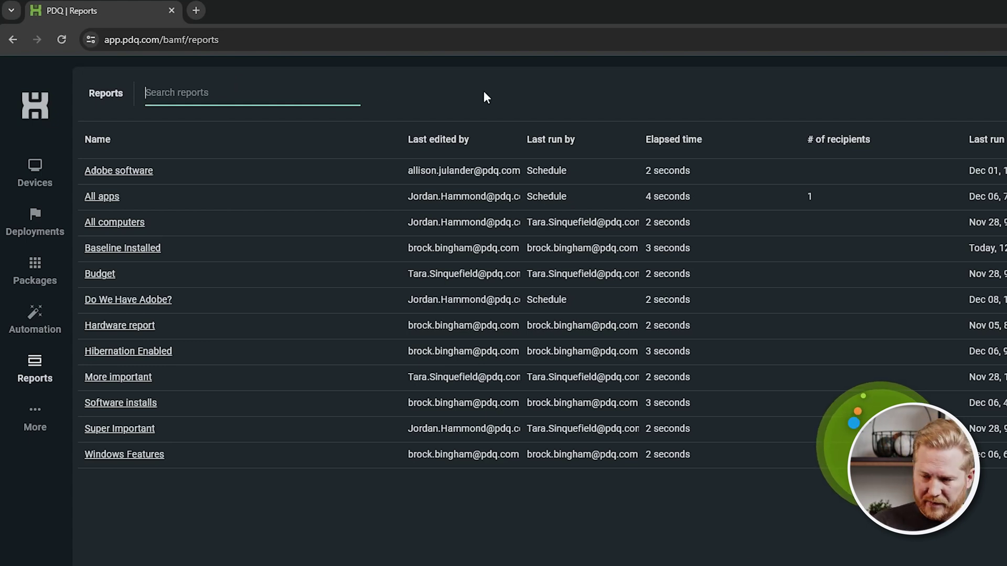
{"action": "type", "text": "budget"}
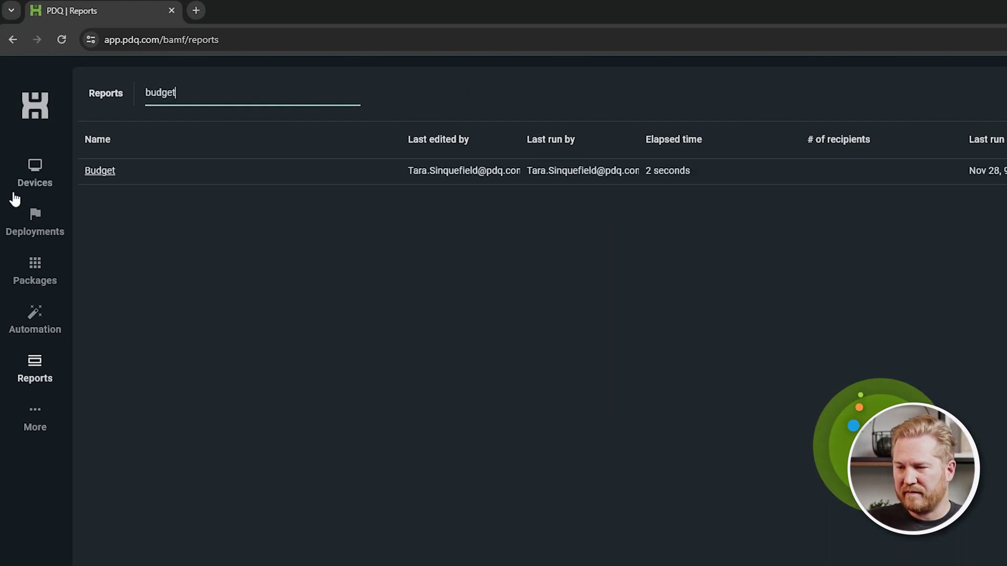
{"action": "double_click", "coordinate": [142, 93]}
{"action": "key", "text": "BackSpace"}
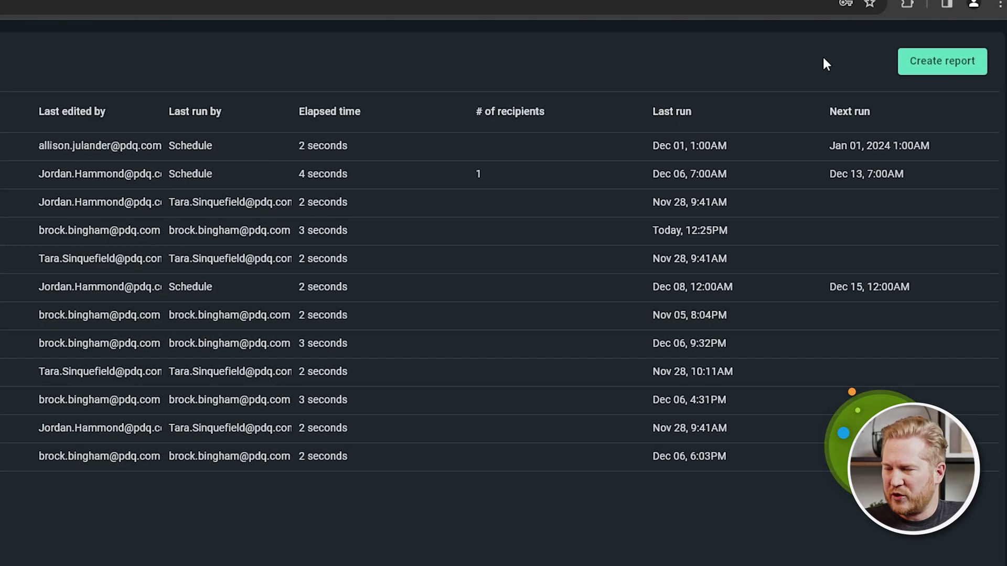
Create a report named 'os' with Device: Name, Device: OS and Device: OS install date columns.
{"action": "left_click", "coordinate": [942, 67]}
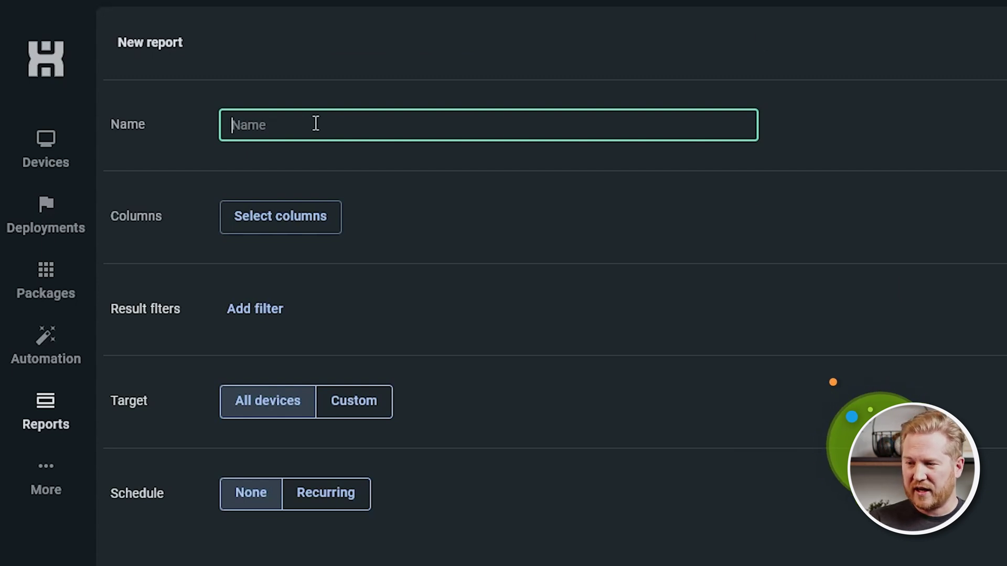
{"action": "type", "text": "os"}
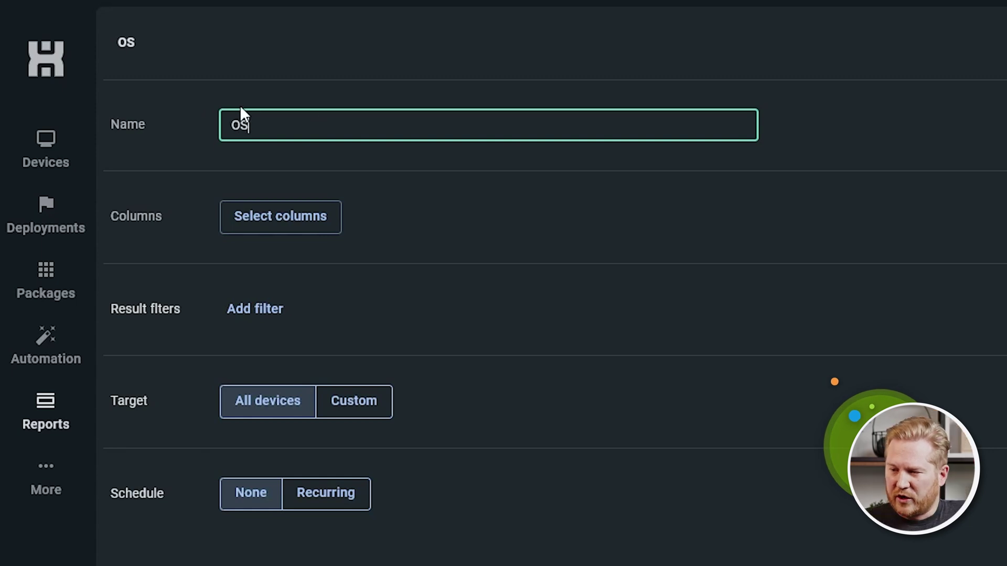
{"action": "left_click", "coordinate": [298, 225]}
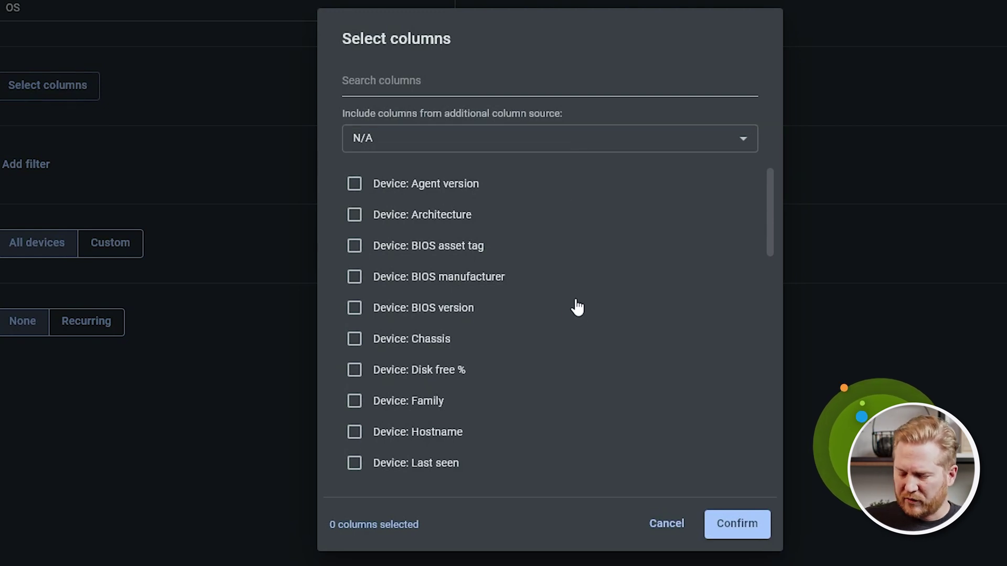
{"action": "scroll", "coordinate": [528, 353], "scroll_direction": "down", "scroll_amount": 4}
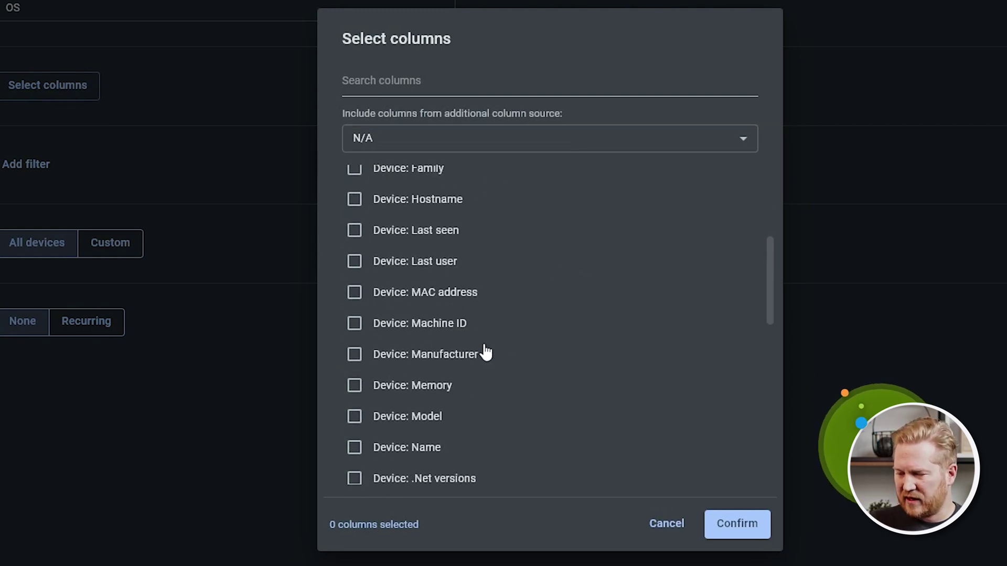
{"action": "left_click", "coordinate": [354, 447]}
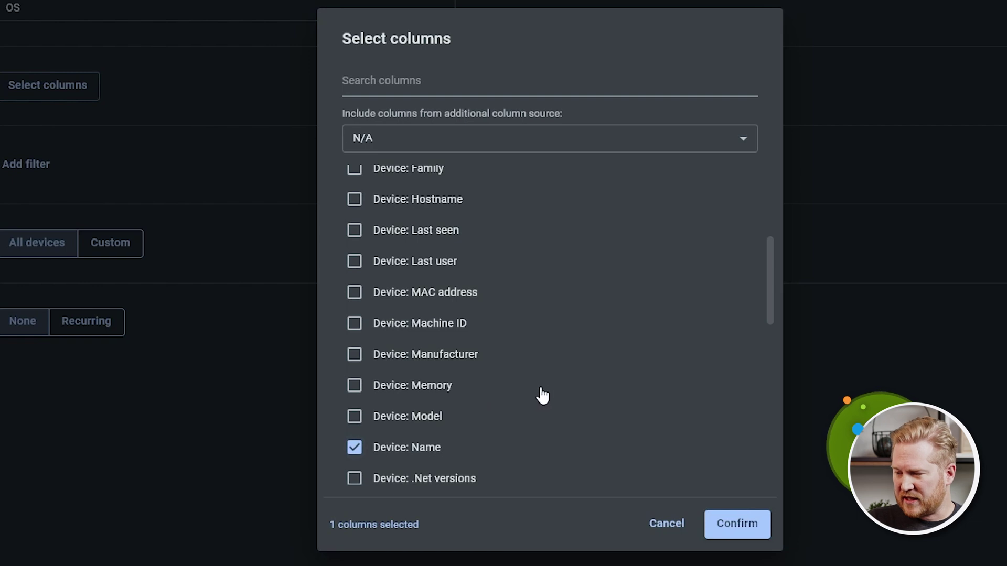
{"action": "scroll", "coordinate": [545, 386], "scroll_direction": "down", "scroll_amount": 3}
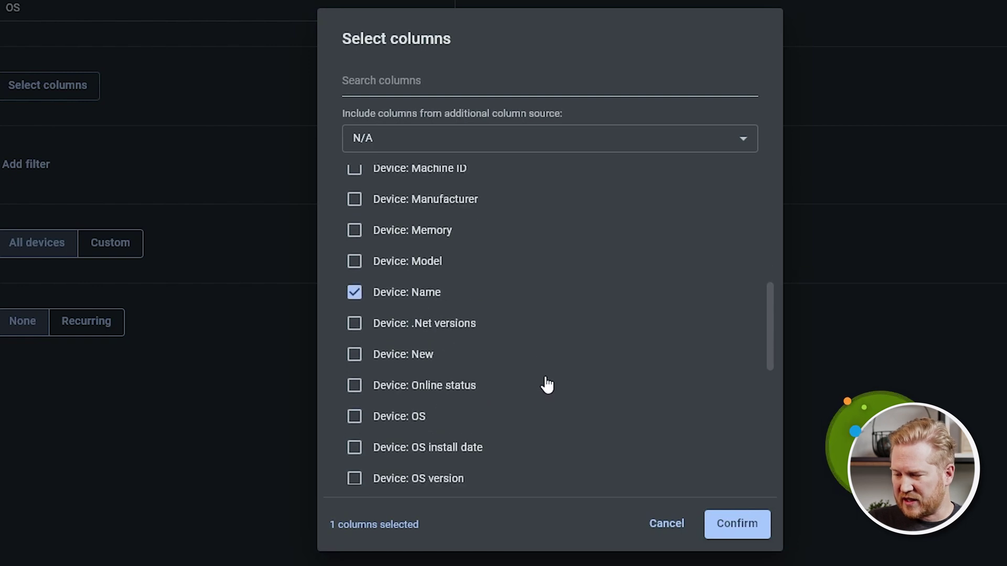
{"action": "left_click", "coordinate": [355, 417]}
{"action": "scroll", "coordinate": [565, 399], "scroll_direction": "down", "scroll_amount": 2}
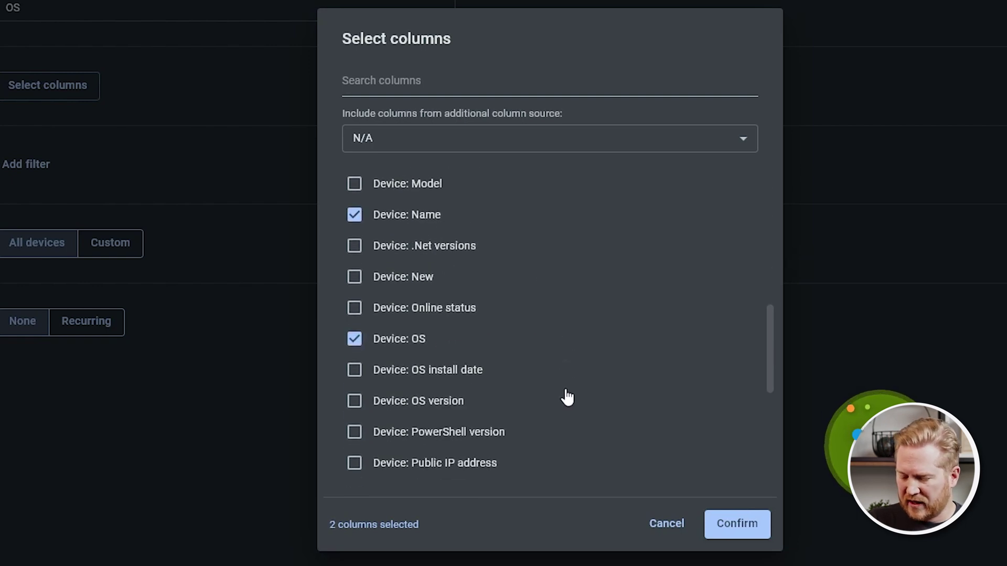
{"action": "left_click", "coordinate": [355, 371]}
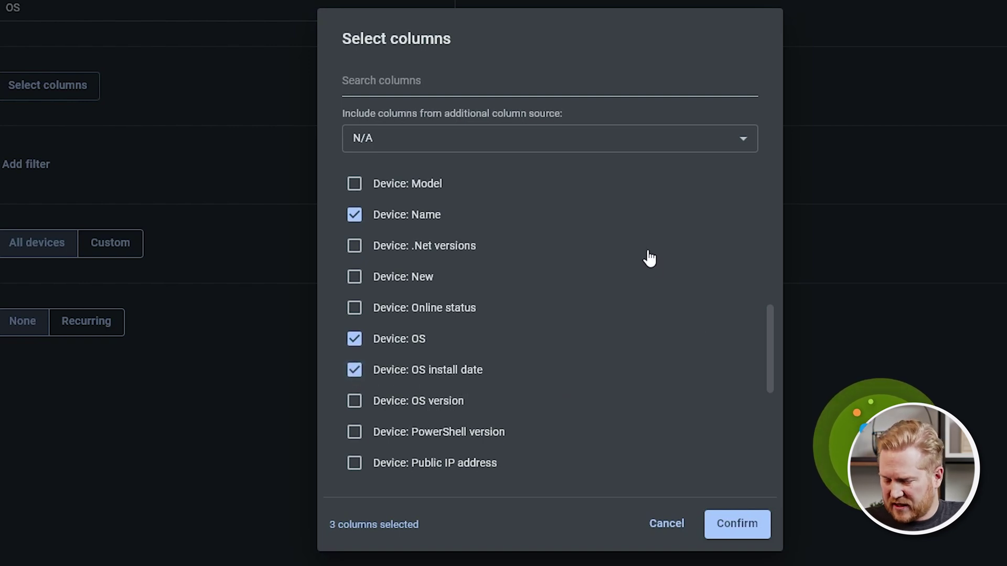
{"action": "left_click", "coordinate": [666, 139]}
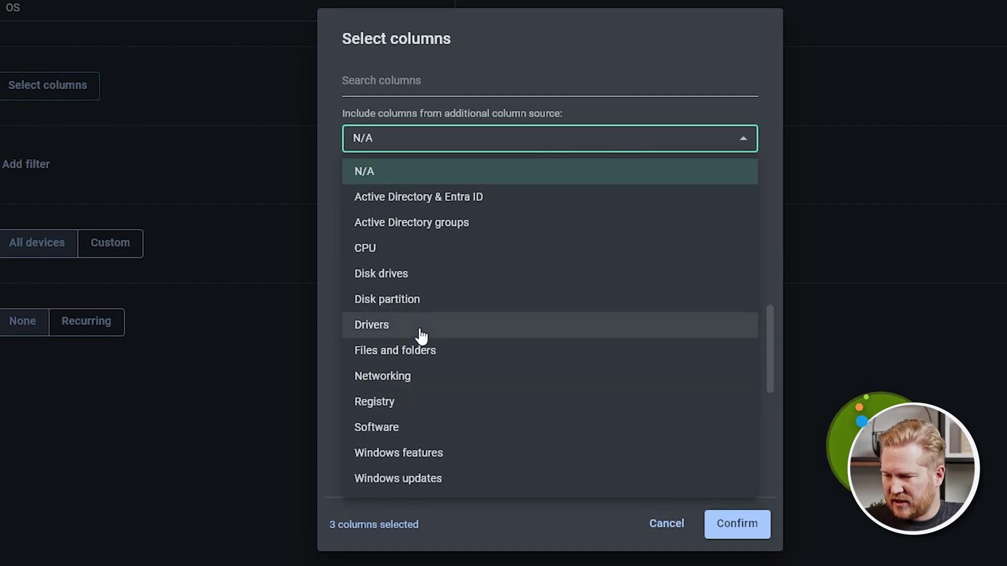
Use Disk drives as the column source, add Disk drives: Sizes, and confirm the four columns.
{"action": "left_click", "coordinate": [412, 275]}
{"action": "left_click", "coordinate": [643, 142]}
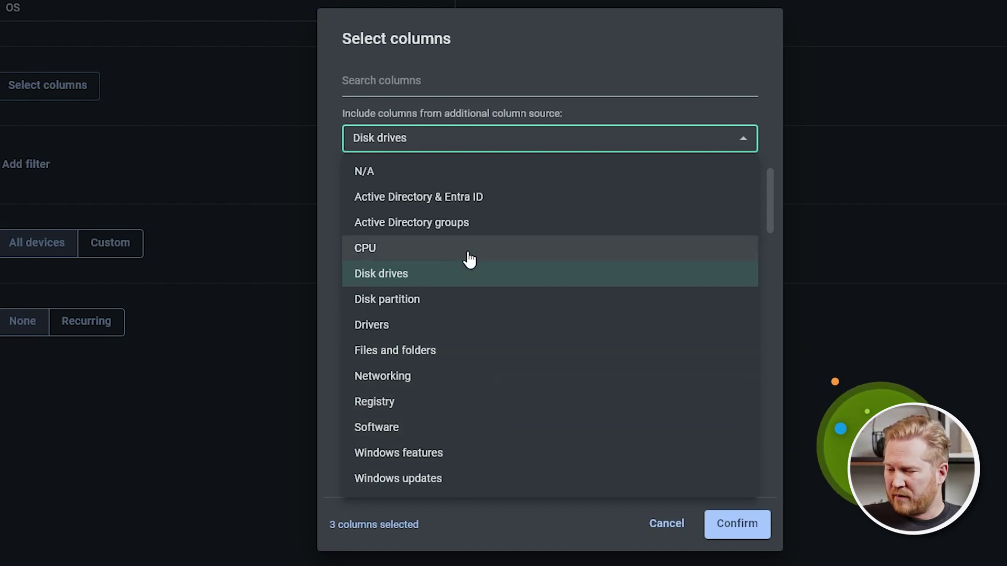
{"action": "left_click", "coordinate": [425, 280]}
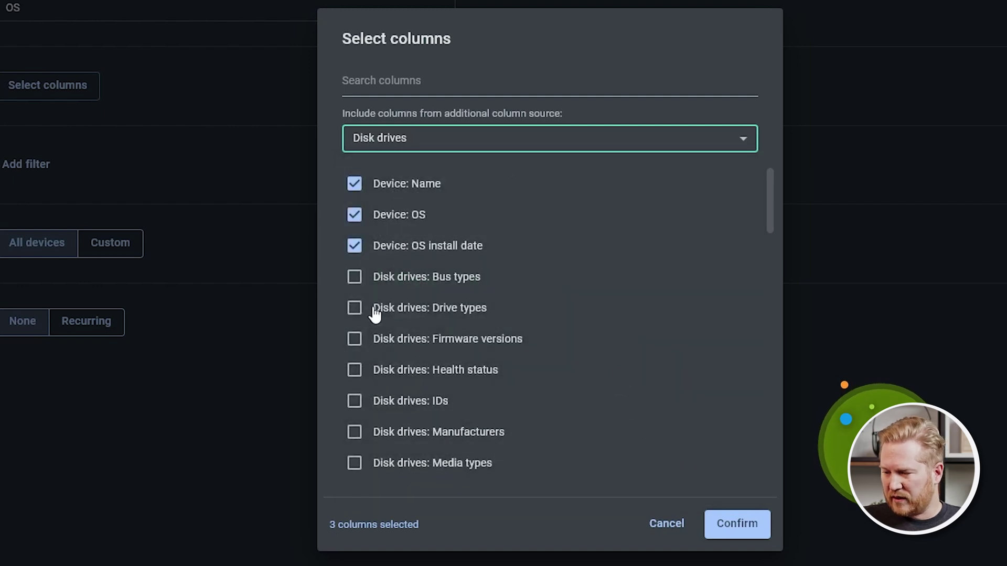
{"action": "scroll", "coordinate": [582, 409], "scroll_direction": "down", "scroll_amount": 6}
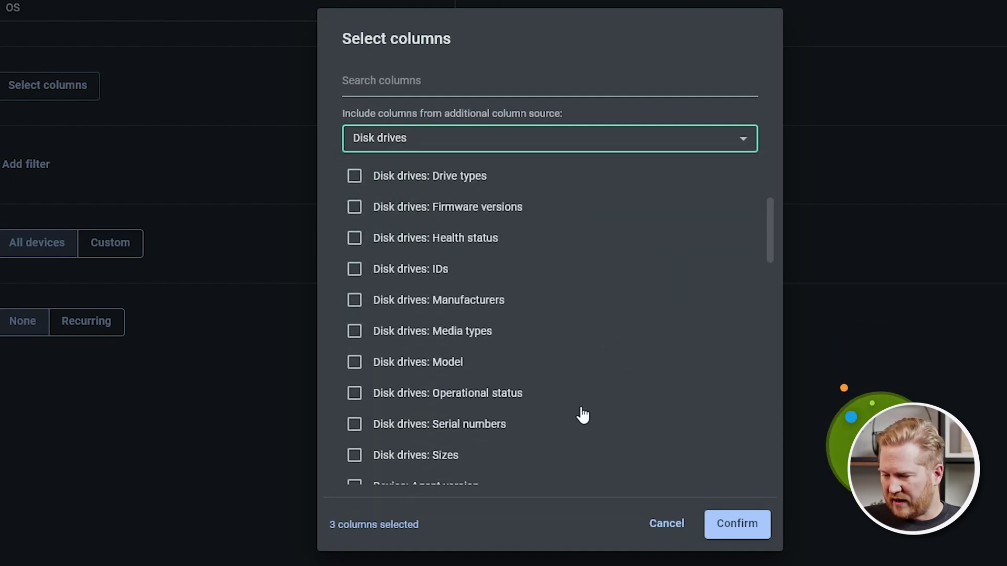
{"action": "left_click", "coordinate": [355, 277]}
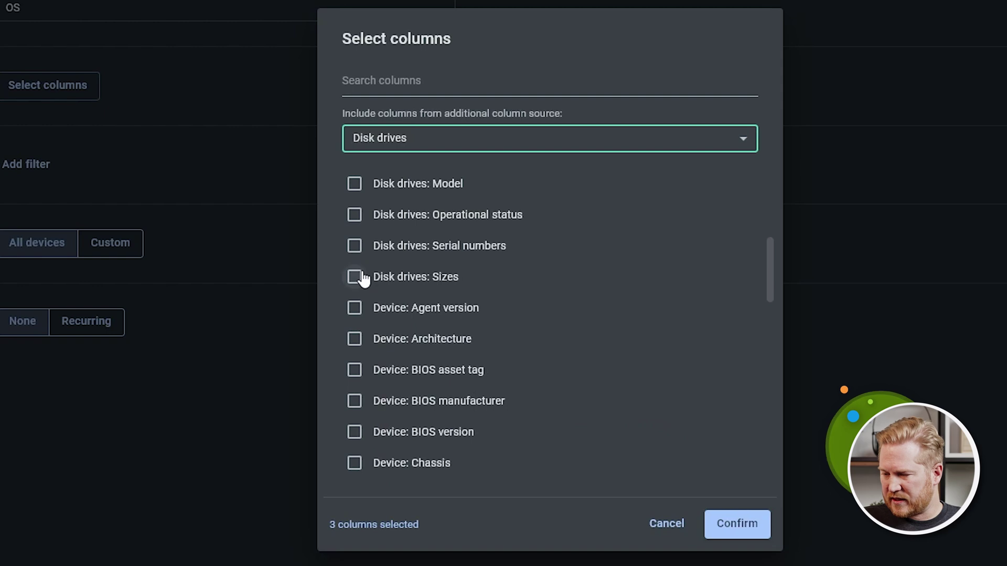
{"action": "left_click", "coordinate": [737, 526]}
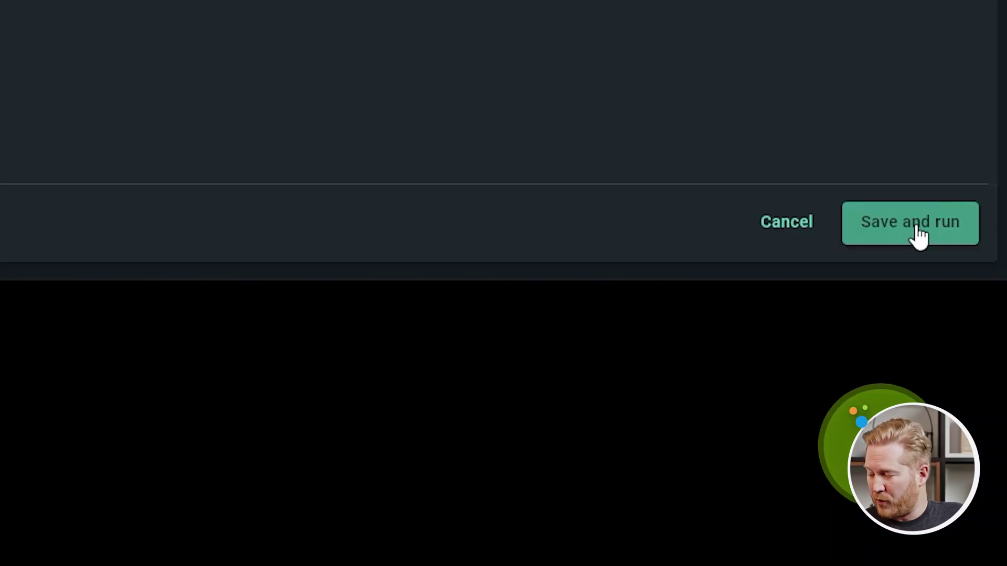
Save and run the OS report, listing 22 devices with their disk sizes.
{"action": "left_click", "coordinate": [919, 237]}
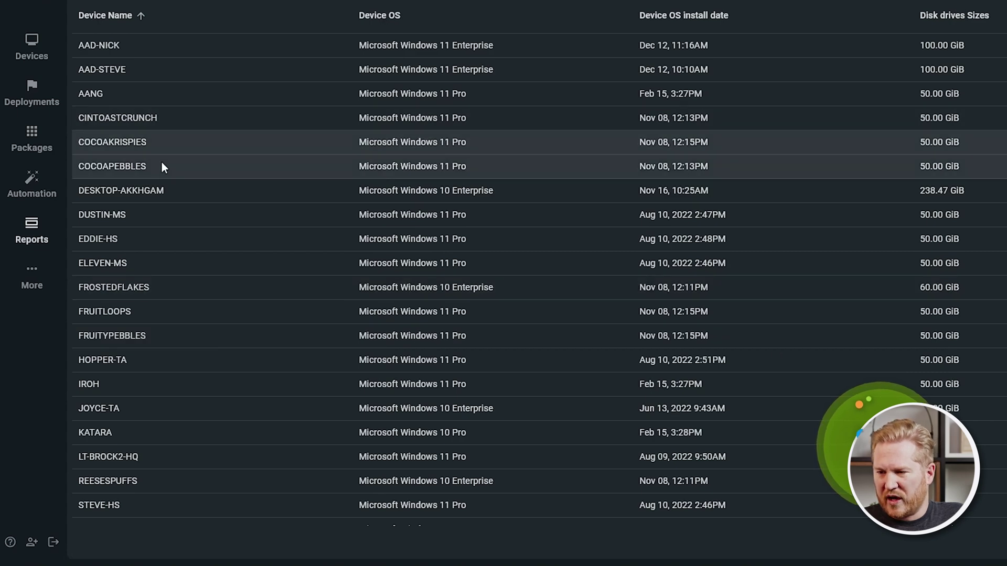
{"action": "scroll", "coordinate": [268, 332], "scroll_direction": "down", "scroll_amount": 2}
{"action": "scroll", "coordinate": [276, 358], "scroll_direction": "up", "scroll_amount": 2}
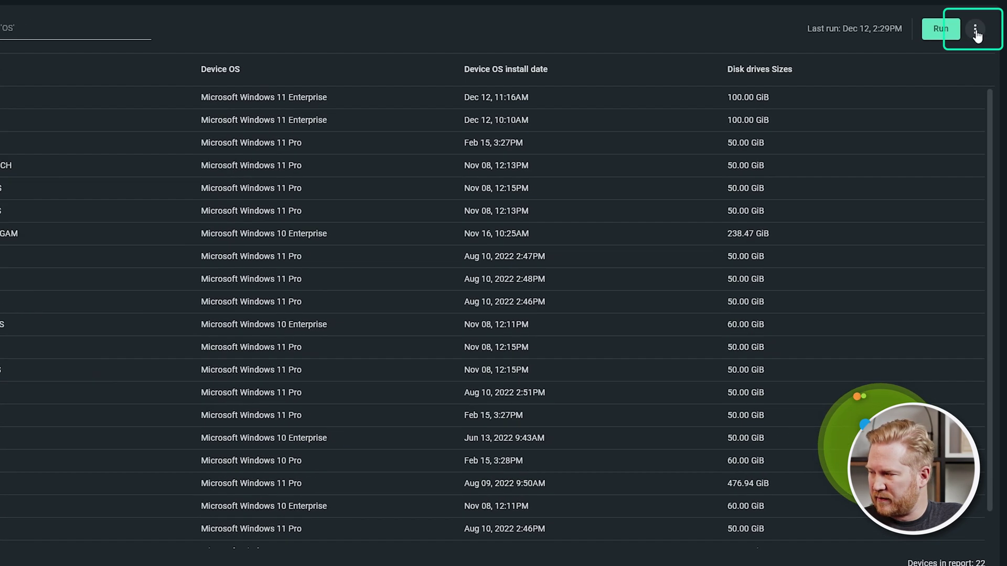
{"action": "left_click", "coordinate": [975, 31]}
Group the OS report results by Device: OS, then save and run it.
{"action": "left_click", "coordinate": [963, 52]}
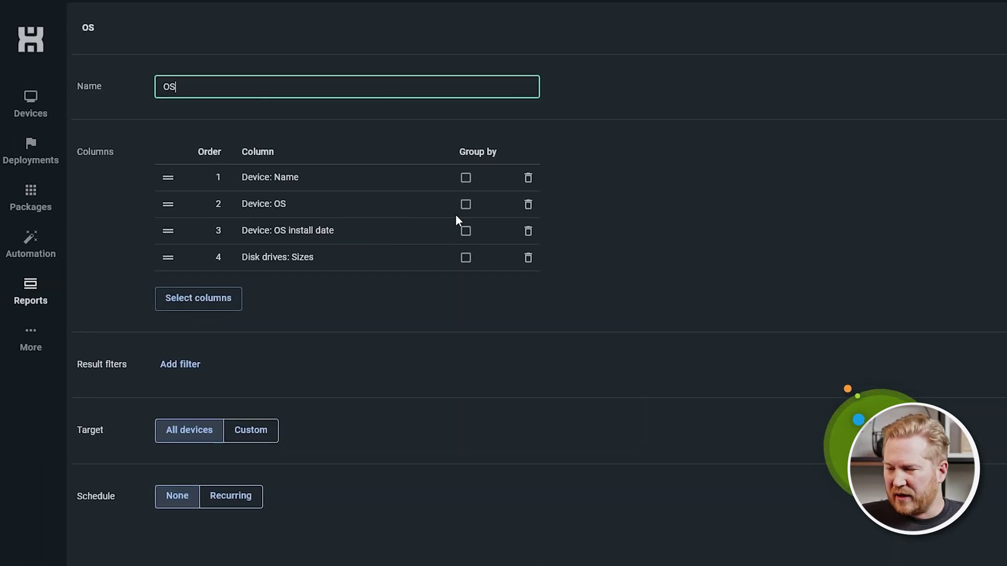
{"action": "left_click", "coordinate": [465, 205]}
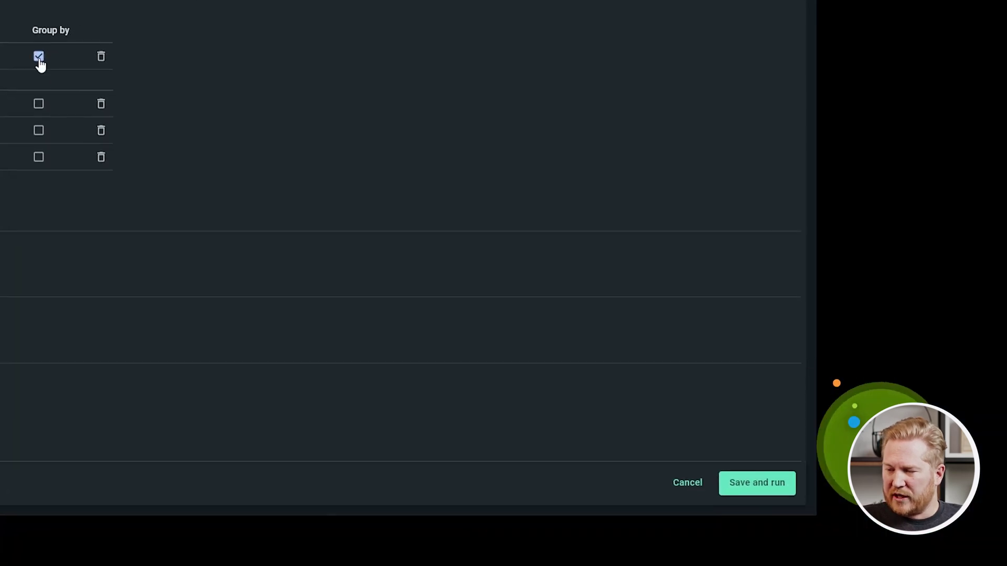
{"action": "left_click", "coordinate": [771, 484]}
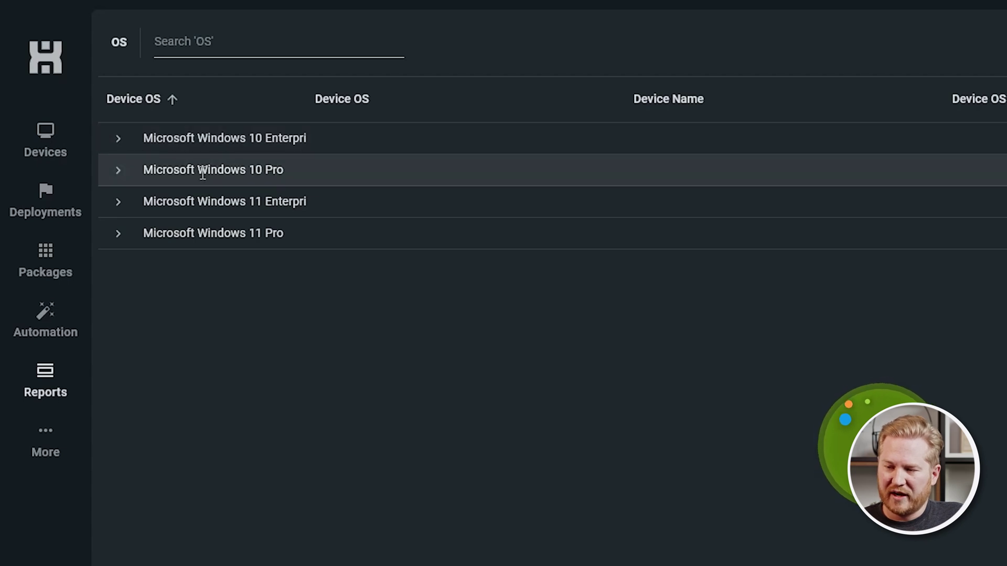
Expand the Microsoft Windows 10 Pro and Windows 11 Pro groups in the results.
{"action": "left_click", "coordinate": [118, 171]}
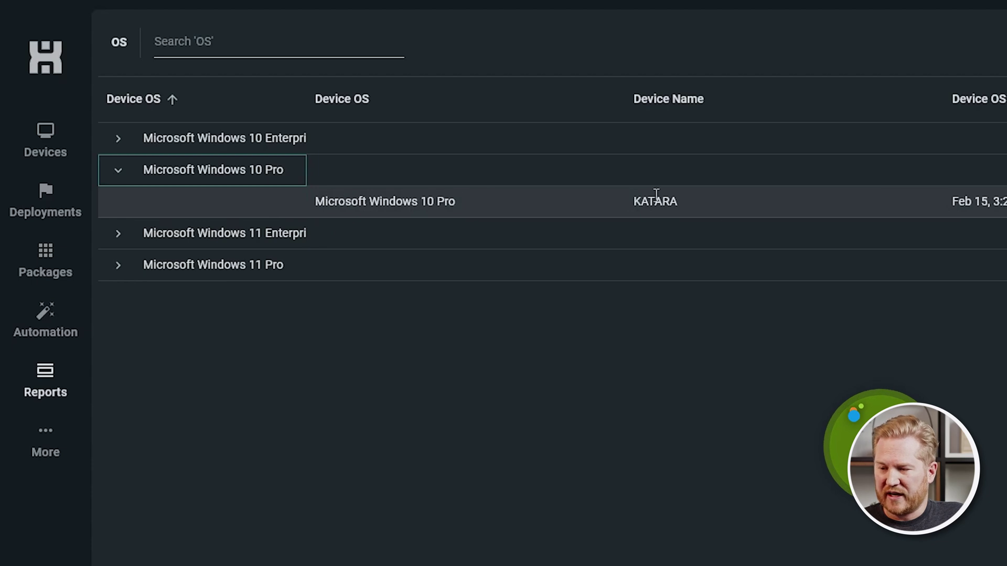
{"action": "left_click", "coordinate": [120, 267]}
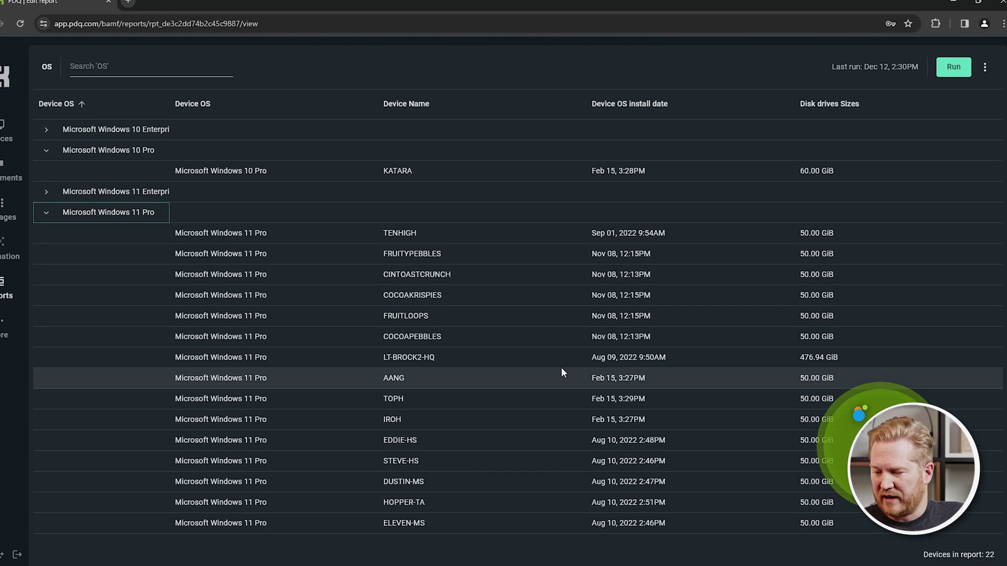
{"action": "left_click", "coordinate": [984, 67]}
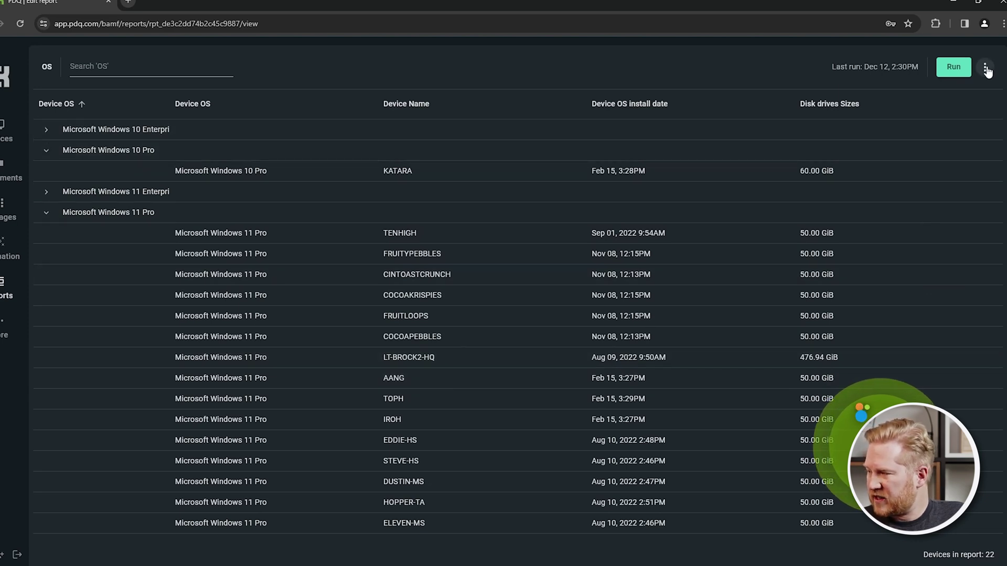
Add a filter Disk drives: Sizes less than 61 GB, then save and rerun the report.
{"action": "left_click", "coordinate": [974, 88]}
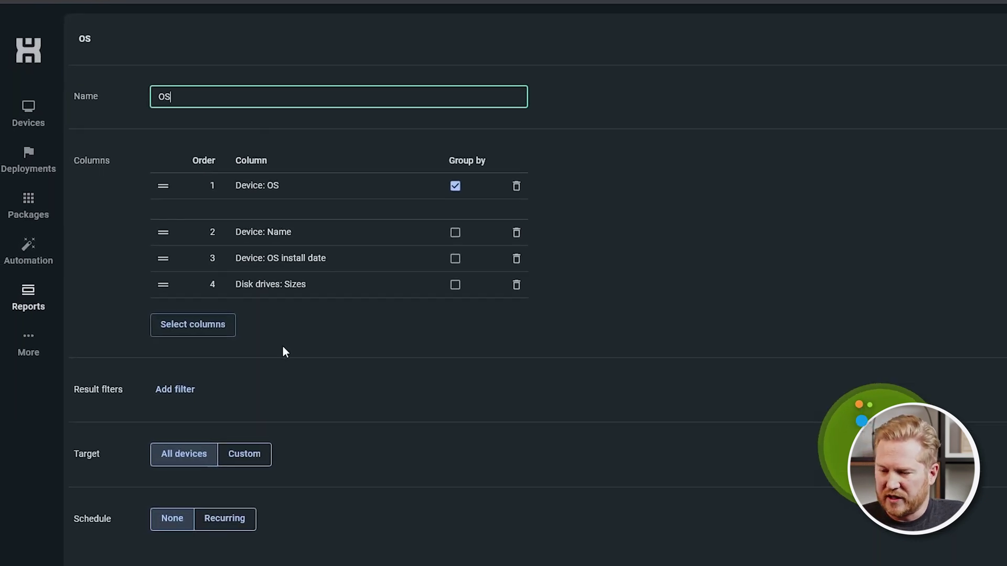
{"action": "left_click", "coordinate": [185, 394]}
{"action": "left_click", "coordinate": [410, 405]}
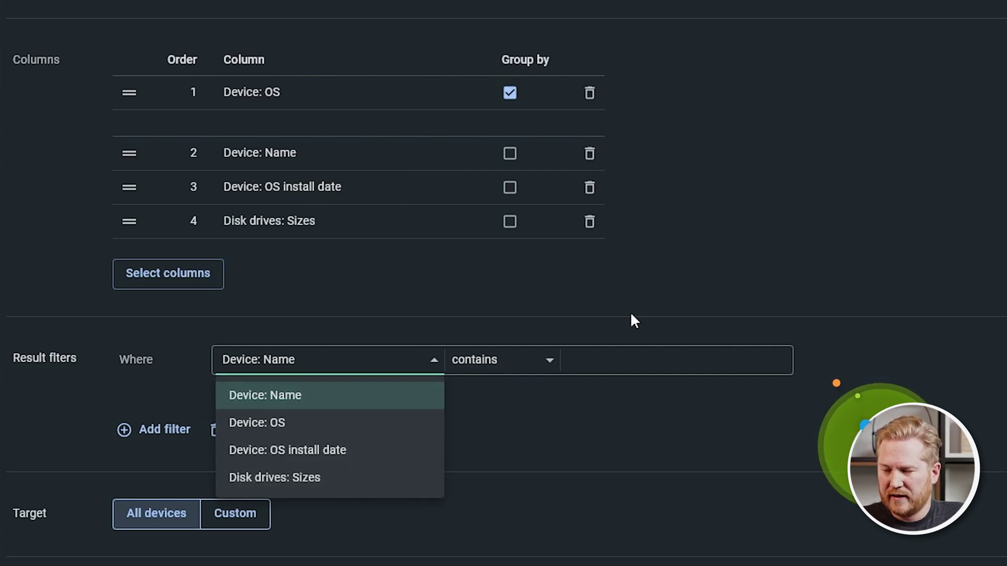
{"action": "left_click", "coordinate": [312, 482]}
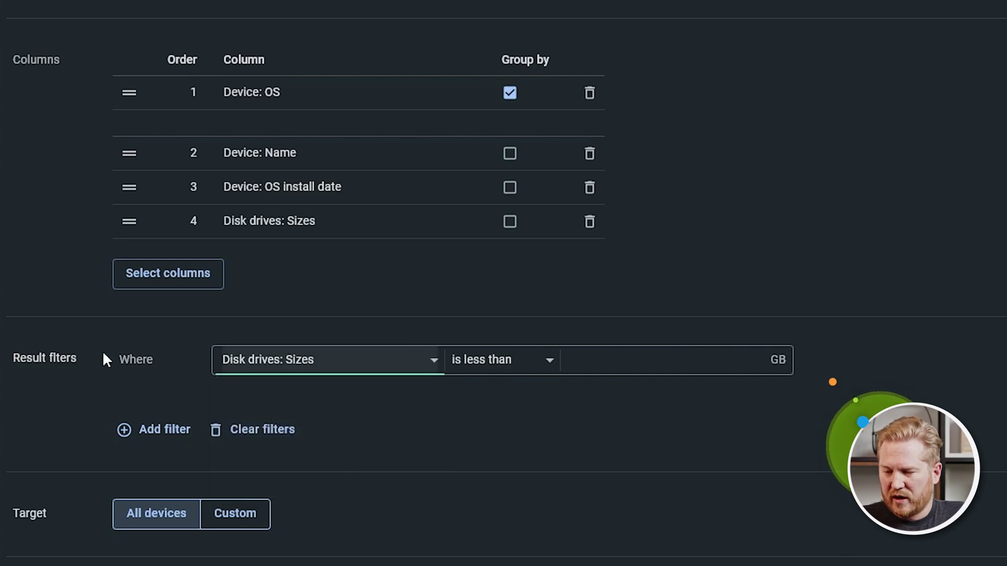
{"action": "left_click", "coordinate": [568, 360]}
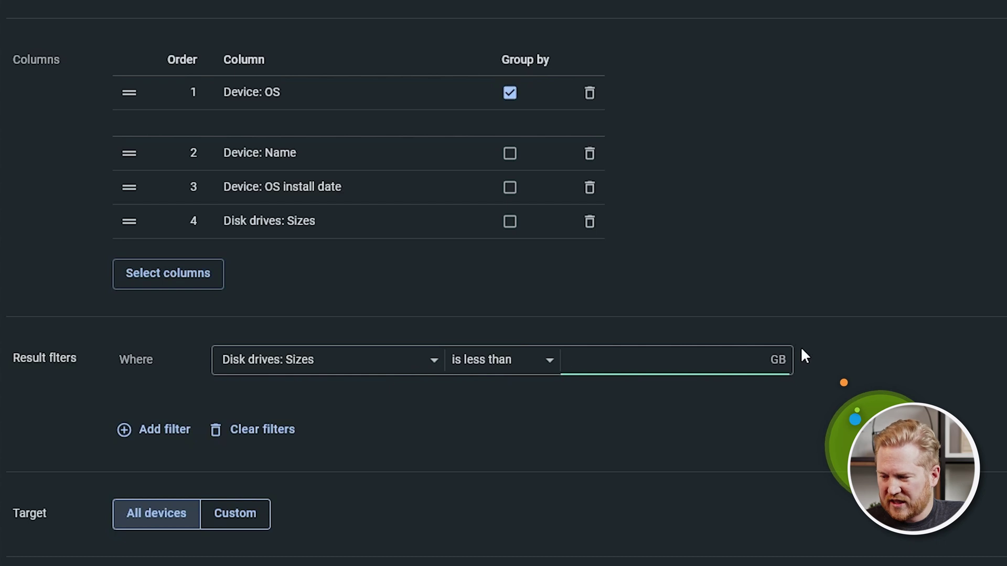
{"action": "type", "text": "61"}
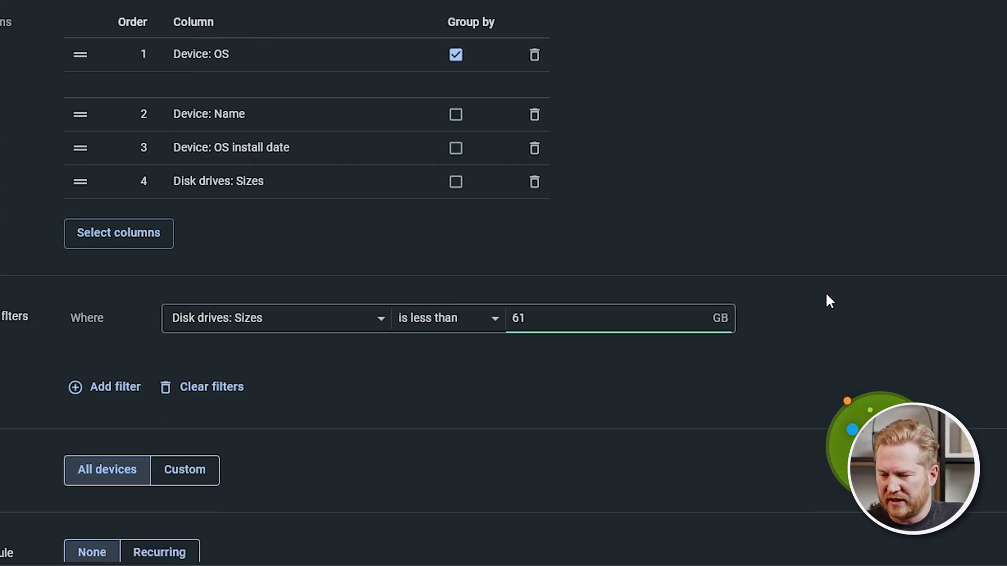
{"action": "left_click", "coordinate": [938, 316]}
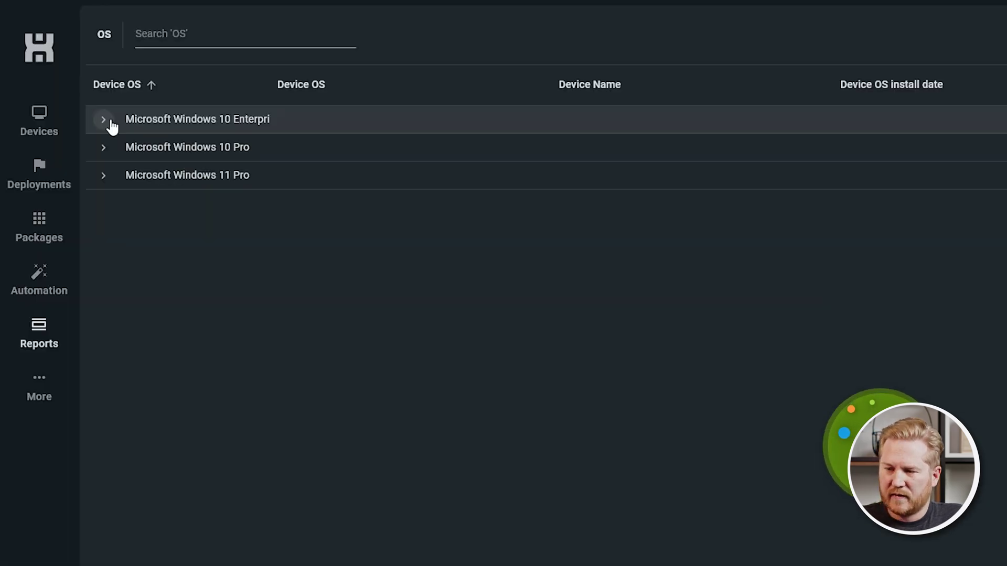
Expand the Windows 10 Enterprise, Windows 10 Pro and Windows 11 Pro groups in the filtered results.
{"action": "left_click", "coordinate": [105, 121]}
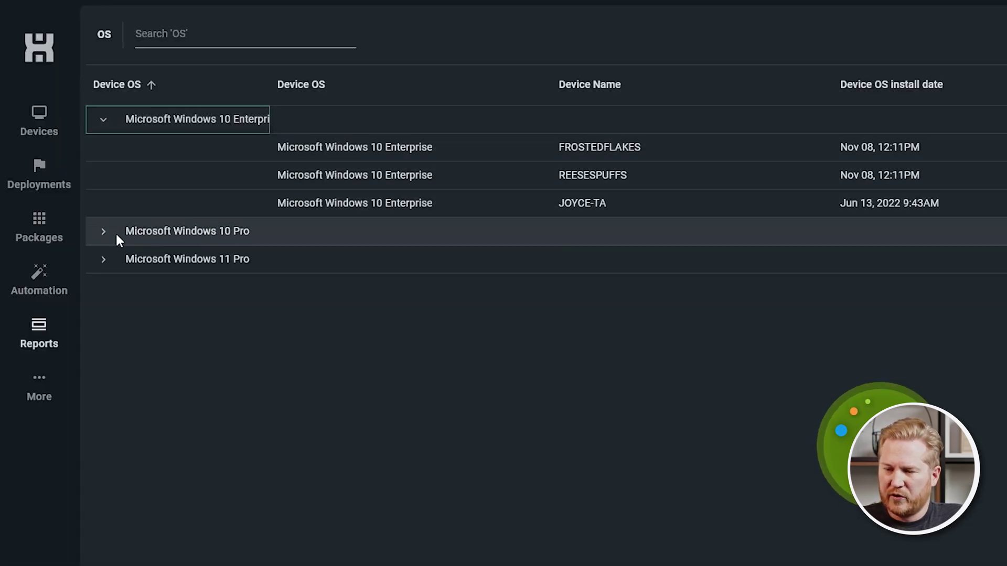
{"action": "left_click", "coordinate": [116, 237]}
{"action": "right_click", "coordinate": [106, 234]}
{"action": "left_click", "coordinate": [103, 277]}
{"action": "left_click", "coordinate": [104, 286]}
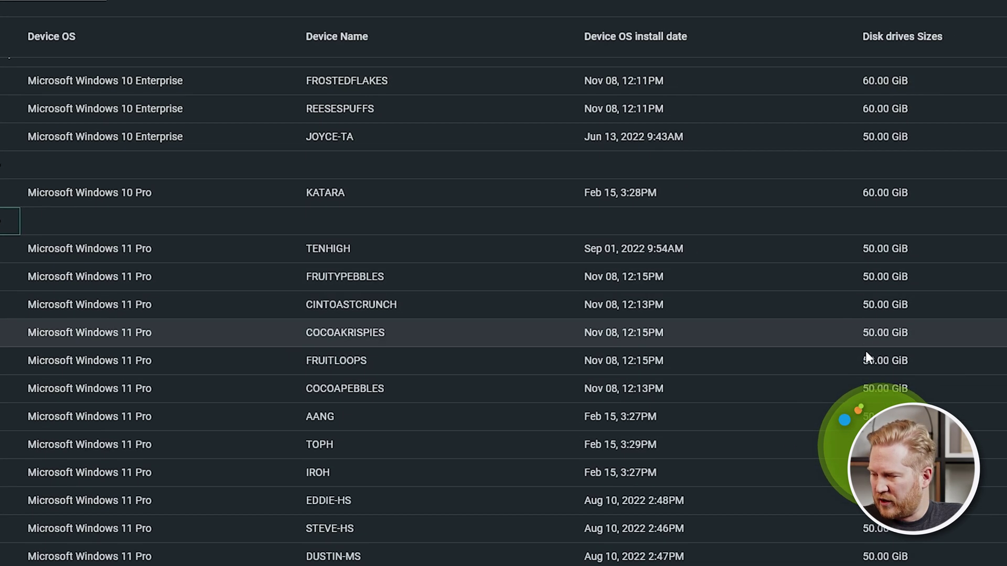
{"action": "scroll", "coordinate": [866, 351], "scroll_direction": "up", "scroll_amount": 1}
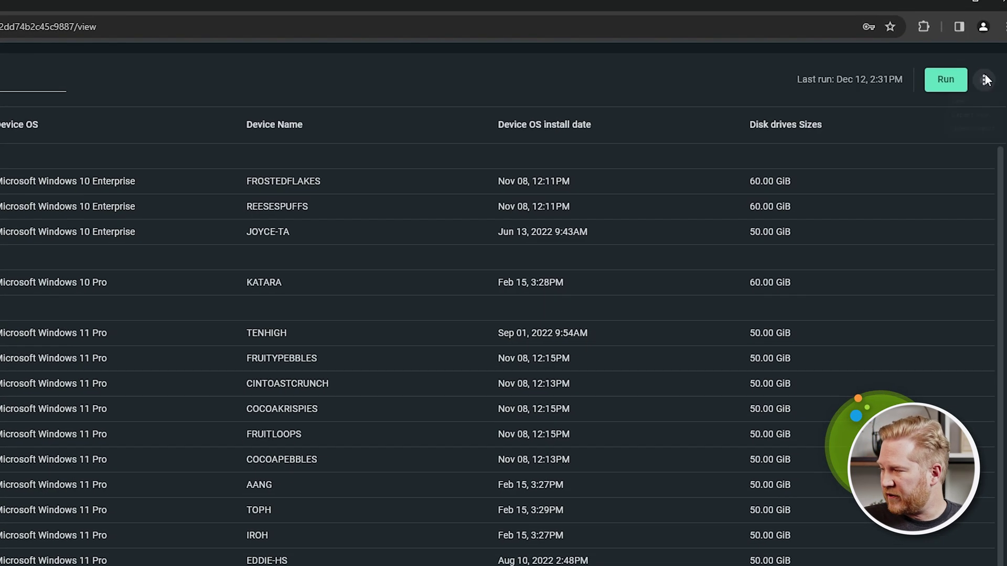
{"action": "left_click", "coordinate": [985, 79]}
Set the report target to Custom with only the ATLA group, then save and run.
{"action": "left_click", "coordinate": [964, 110]}
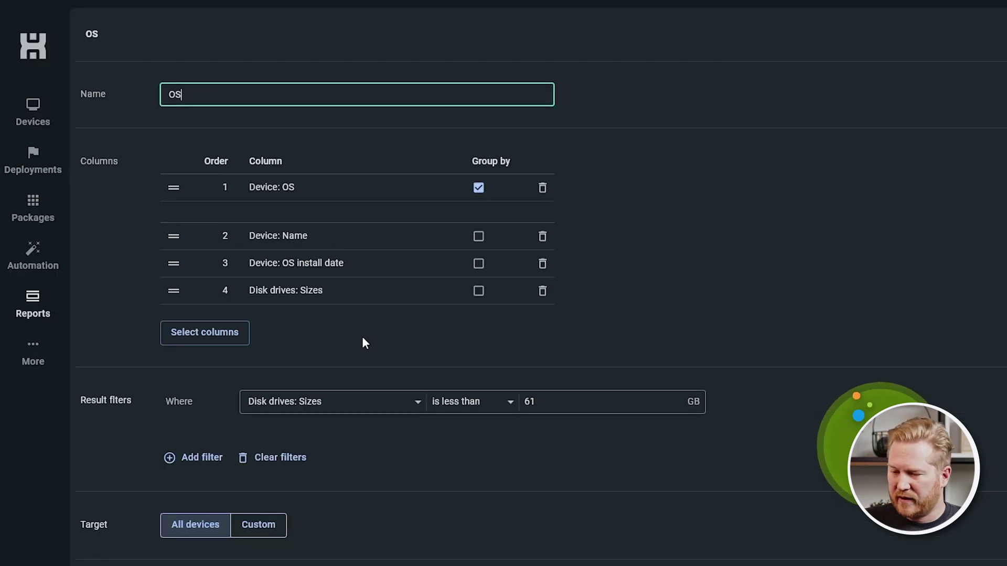
{"action": "scroll", "coordinate": [403, 503], "scroll_direction": "down", "scroll_amount": 1}
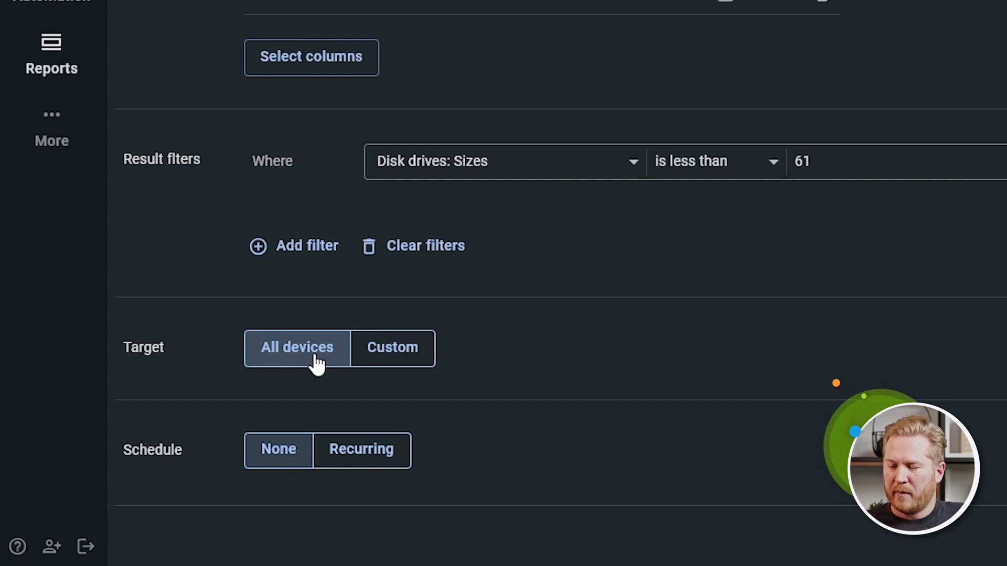
{"action": "left_click", "coordinate": [403, 354]}
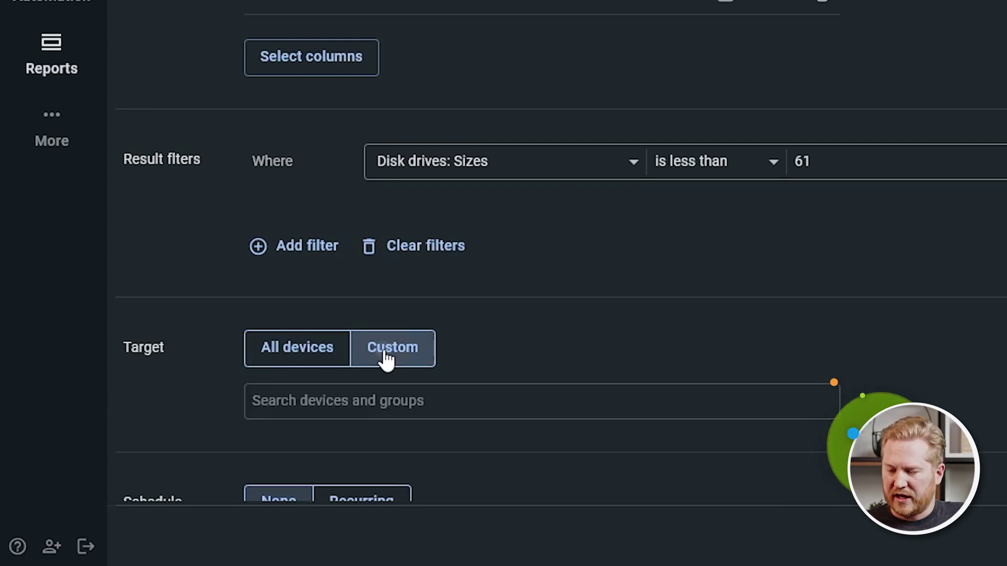
{"action": "left_click", "coordinate": [573, 408]}
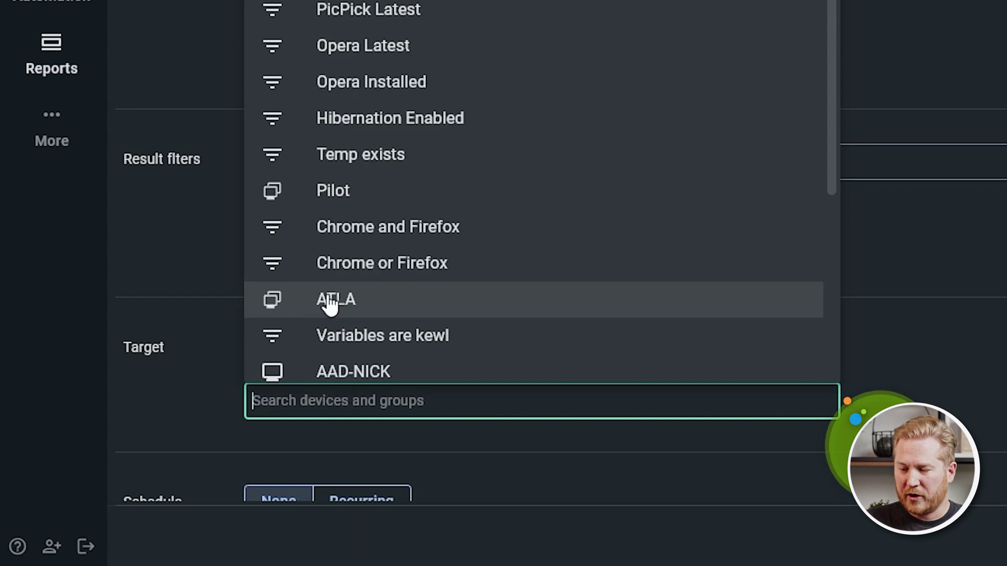
{"action": "left_click", "coordinate": [374, 306]}
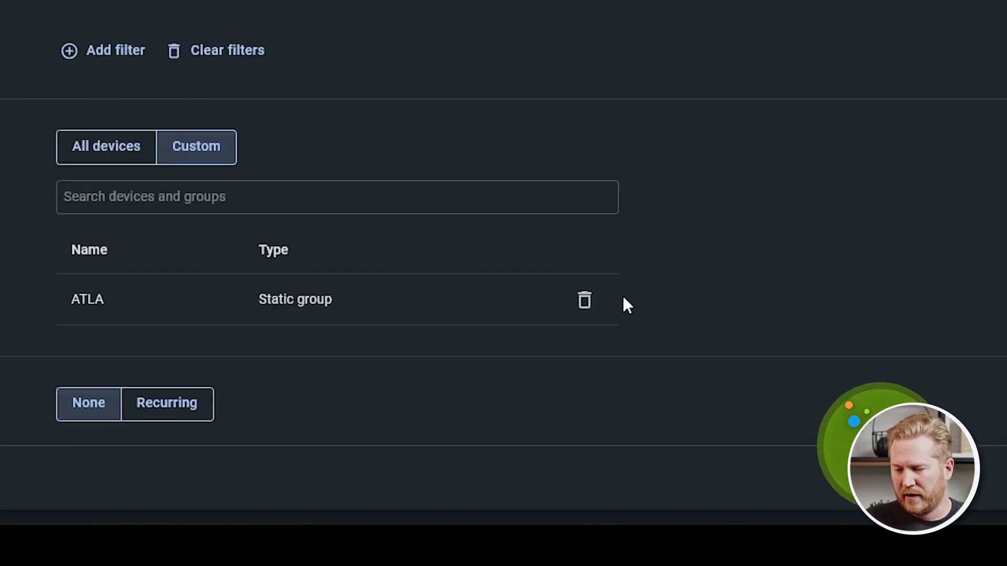
{"action": "left_click", "coordinate": [947, 340]}
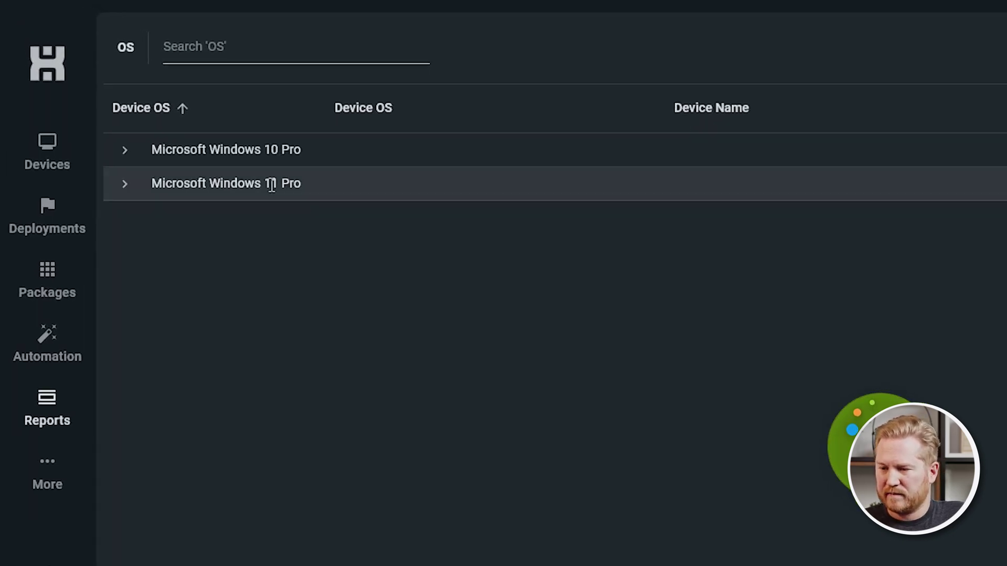
Expand the Windows 10 Pro and Windows 11 Pro groups to view the four ATLA devices.
{"action": "left_click", "coordinate": [122, 152]}
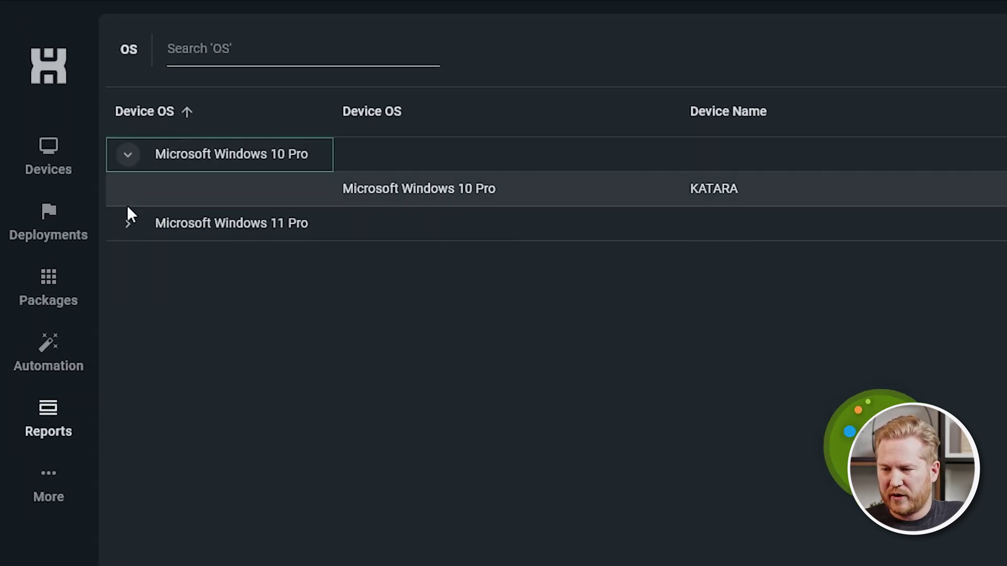
{"action": "left_click", "coordinate": [126, 220]}
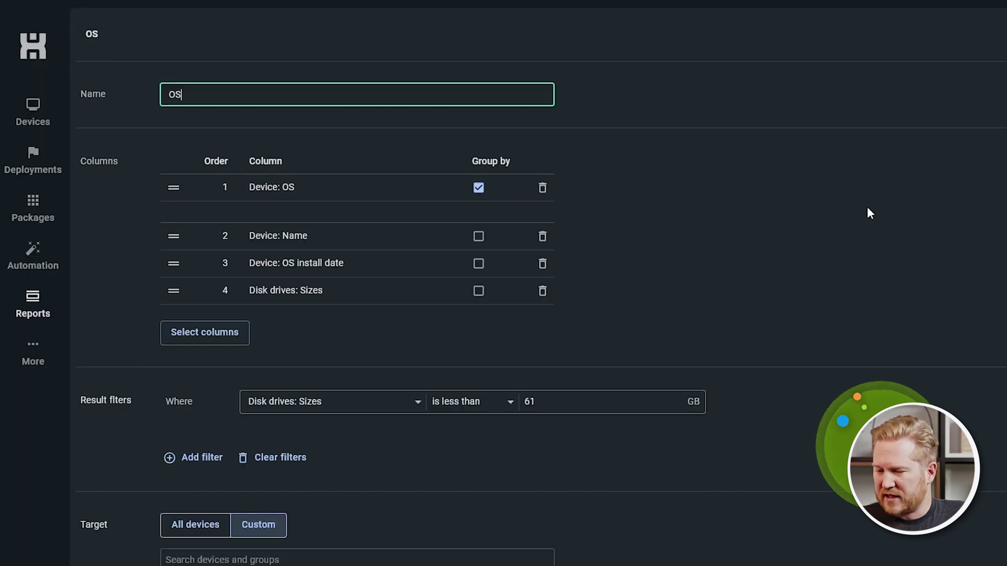
{"action": "scroll", "coordinate": [867, 211], "scroll_direction": "down", "scroll_amount": 4}
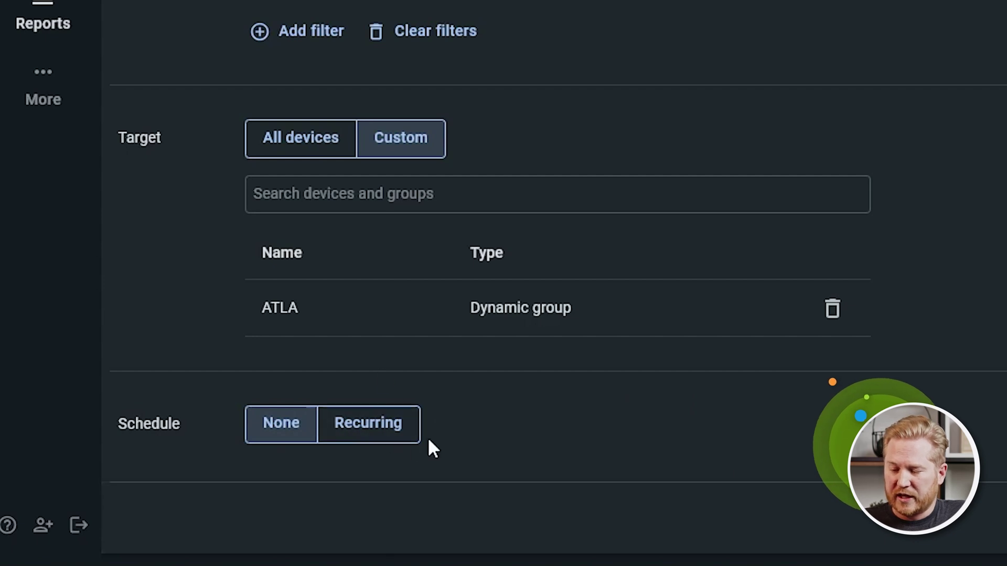
Make the schedule recurring, starting 12/13/2023 at 12:00 PM.
{"action": "left_click", "coordinate": [388, 438]}
{"action": "scroll", "coordinate": [809, 397], "scroll_direction": "down", "scroll_amount": 9}
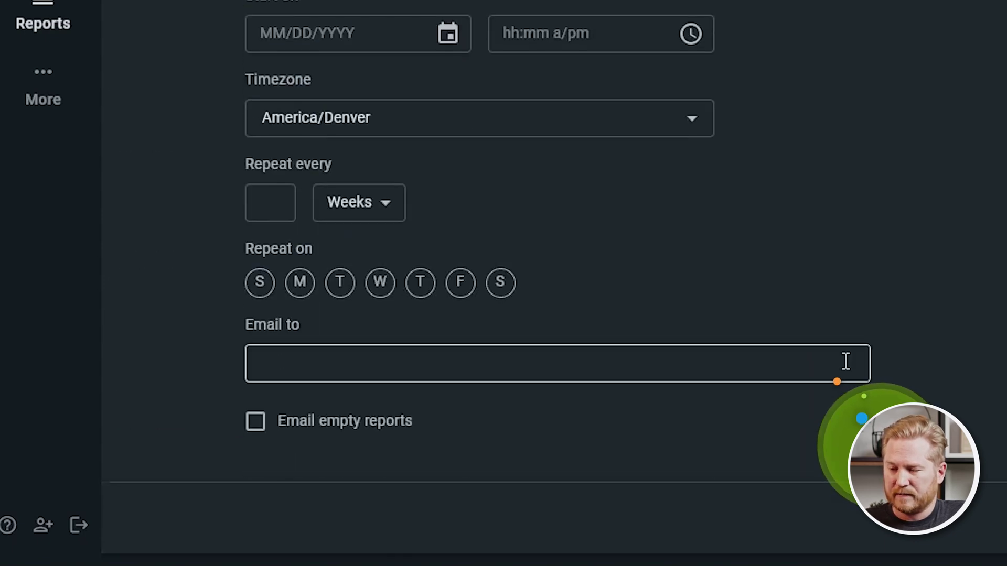
{"action": "left_click", "coordinate": [337, 47]}
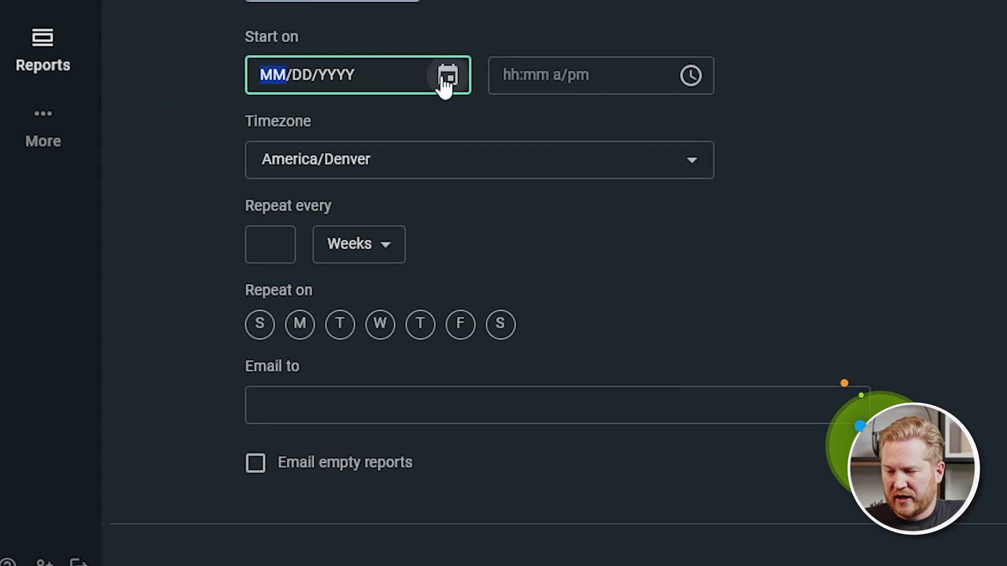
{"action": "left_click", "coordinate": [445, 65]}
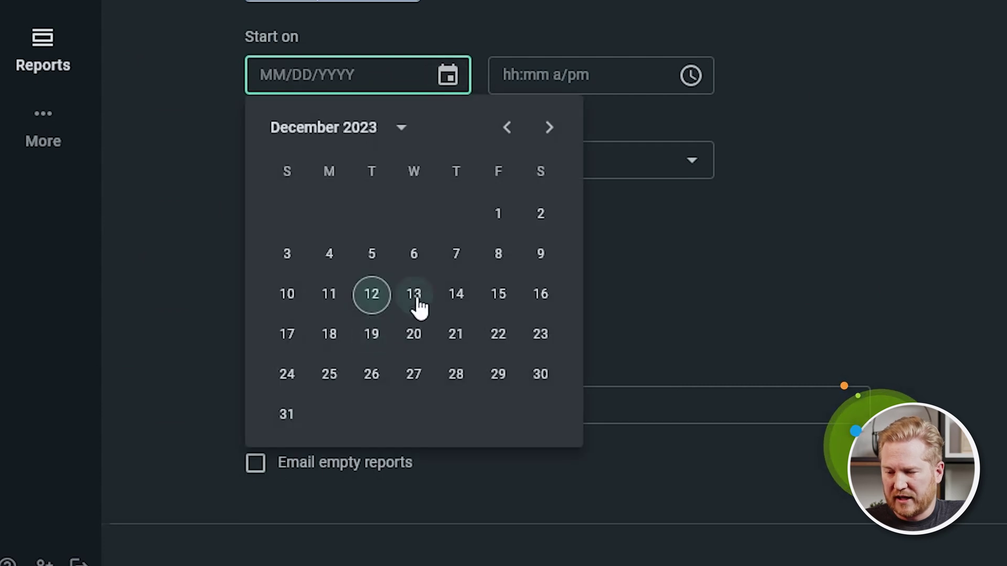
{"action": "left_click", "coordinate": [417, 296]}
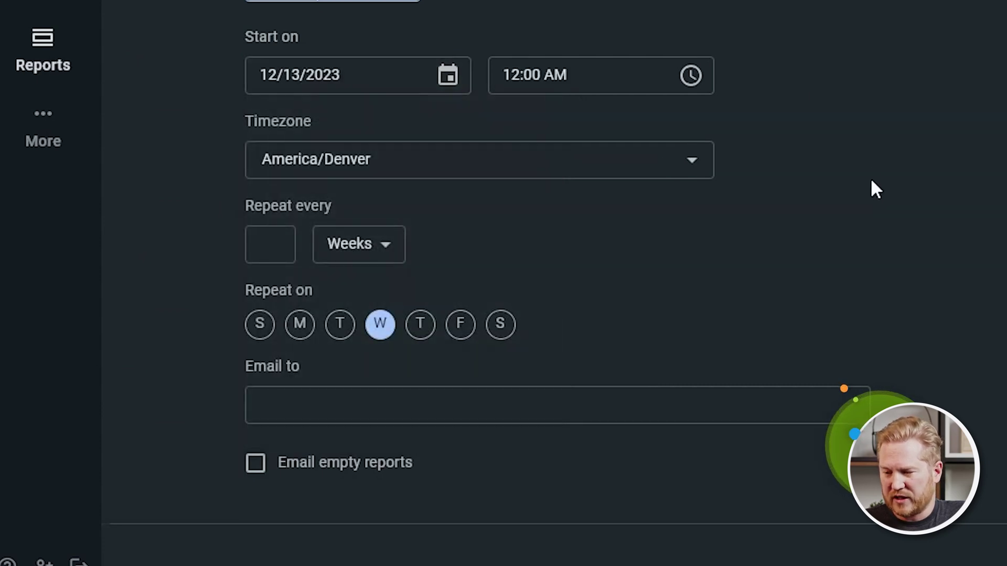
{"action": "left_click", "coordinate": [693, 76]}
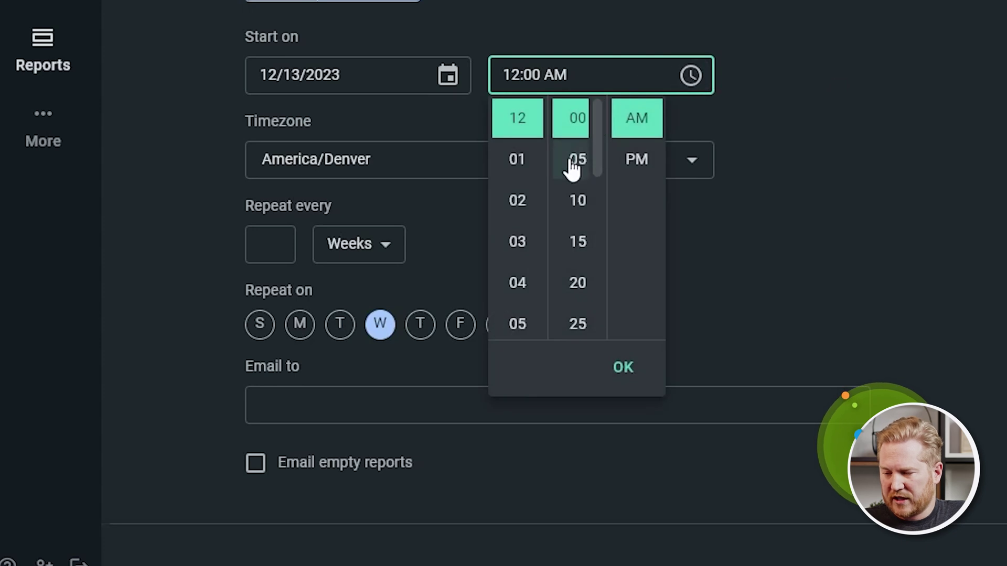
{"action": "left_click", "coordinate": [636, 155]}
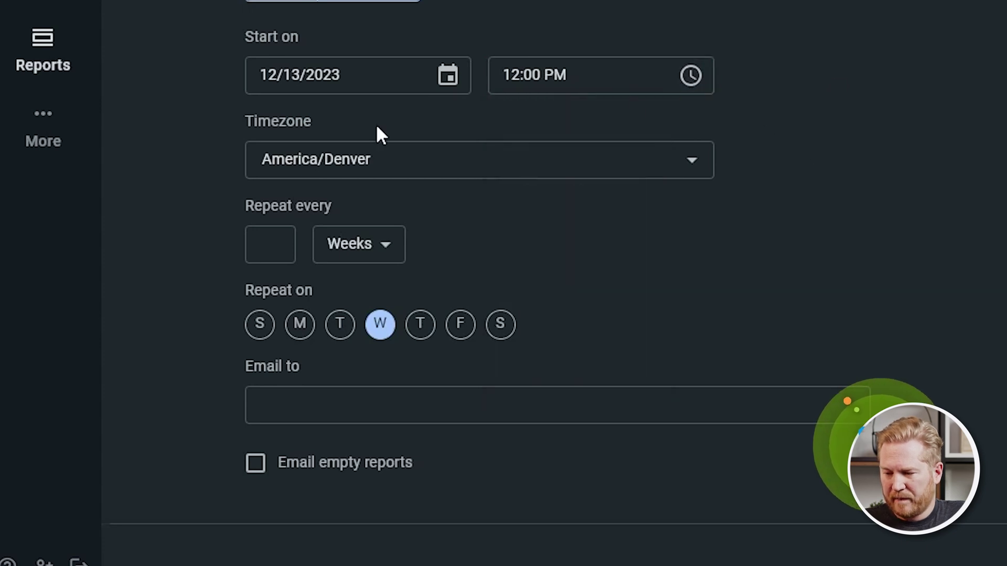
Repeat every 1 month on the 2nd Wednesday and enter the user's e-mail address as recipient.
{"action": "left_click", "coordinate": [269, 244]}
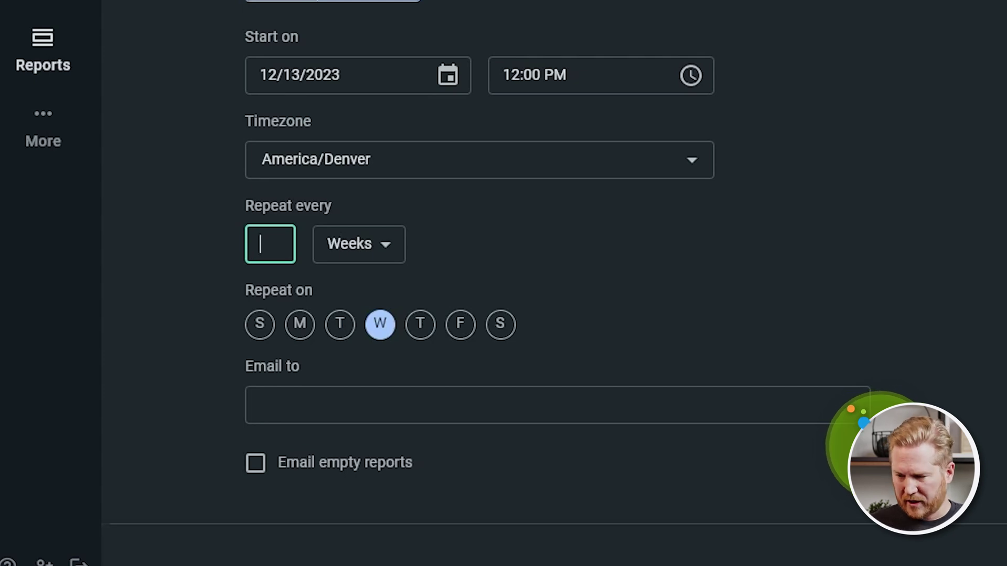
{"action": "left_click", "coordinate": [374, 246]}
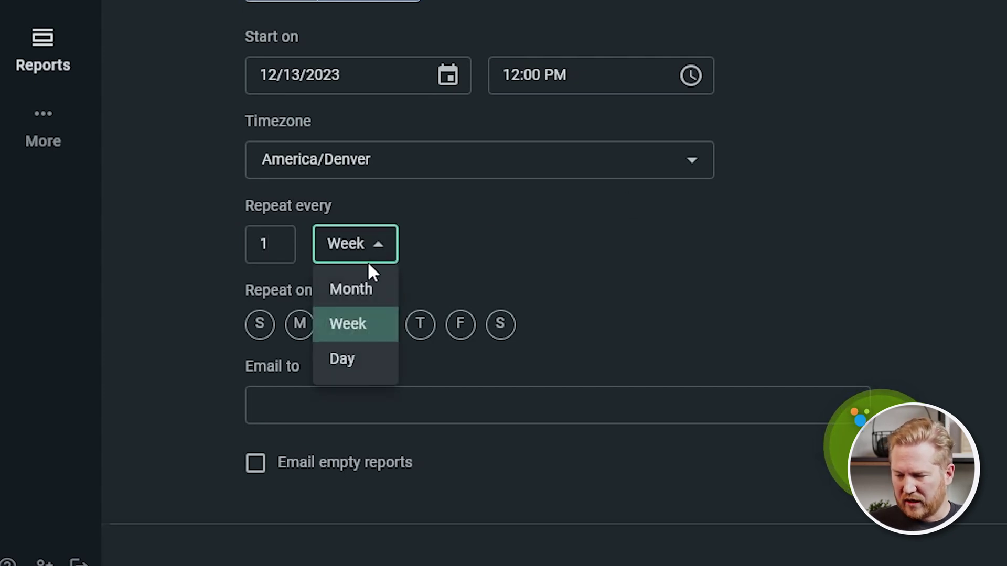
{"action": "left_click", "coordinate": [356, 289]}
{"action": "left_click", "coordinate": [370, 330]}
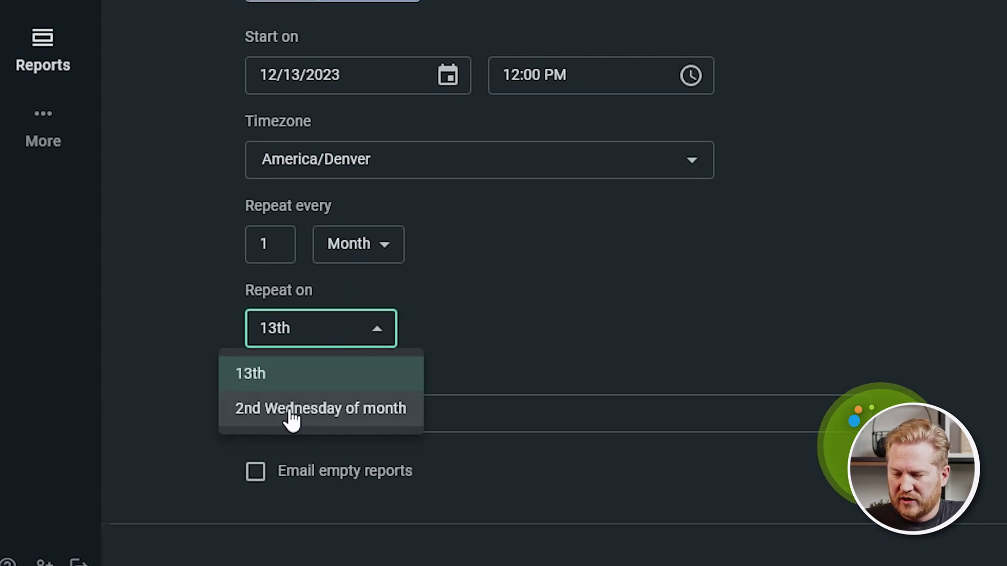
{"action": "left_click", "coordinate": [289, 410]}
{"action": "key", "text": "Tab"}
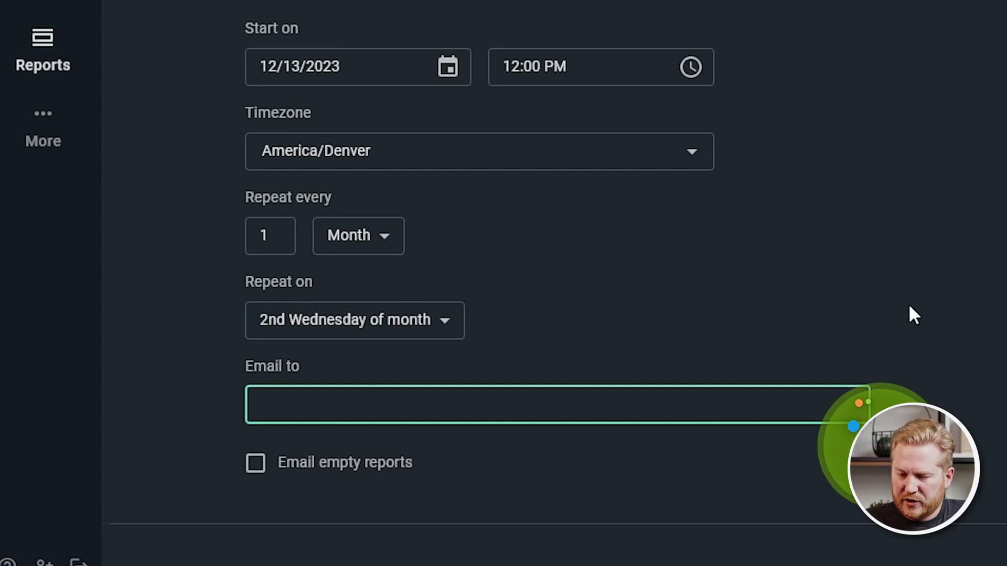
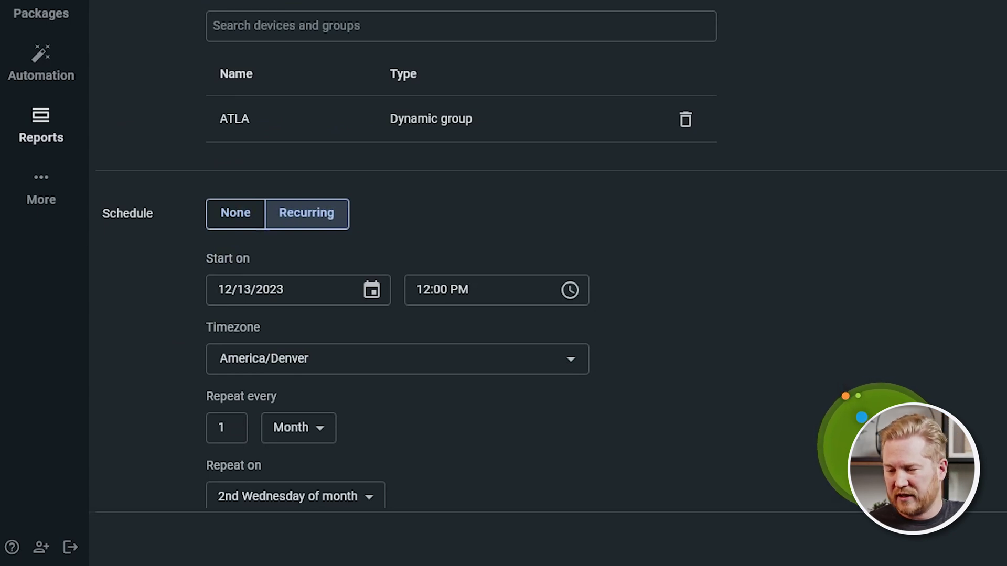
{"action": "scroll", "coordinate": [451, 262], "scroll_direction": "down", "scroll_amount": 4}
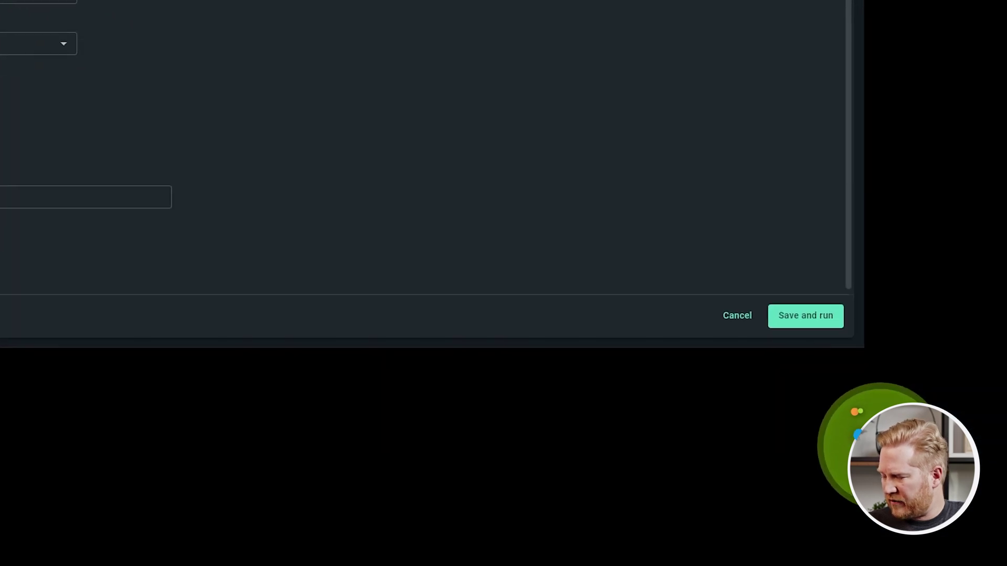
Save and run the report, then expand the Windows 10 Pro and Windows 11 Pro groups.
{"action": "left_click", "coordinate": [818, 317]}
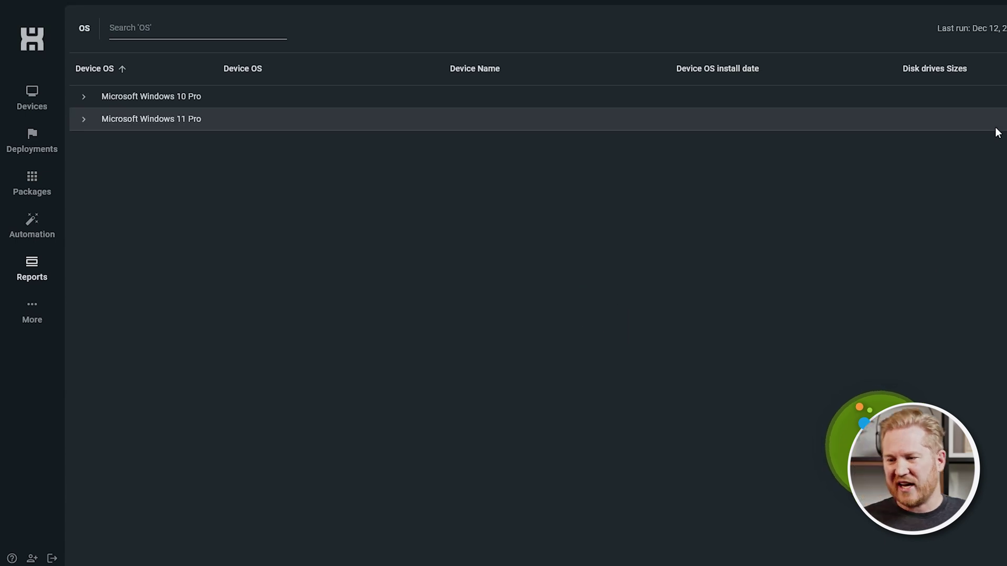
{"action": "left_click", "coordinate": [83, 96]}
{"action": "left_click", "coordinate": [83, 142]}
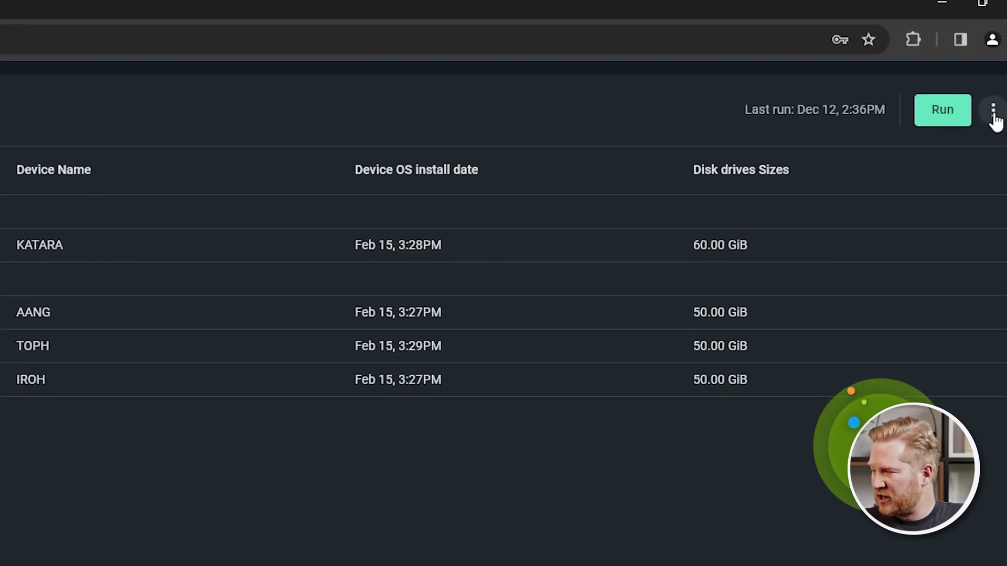
Export the report as .csv and show the downloaded OS.zip in its folder.
{"action": "left_click", "coordinate": [993, 112]}
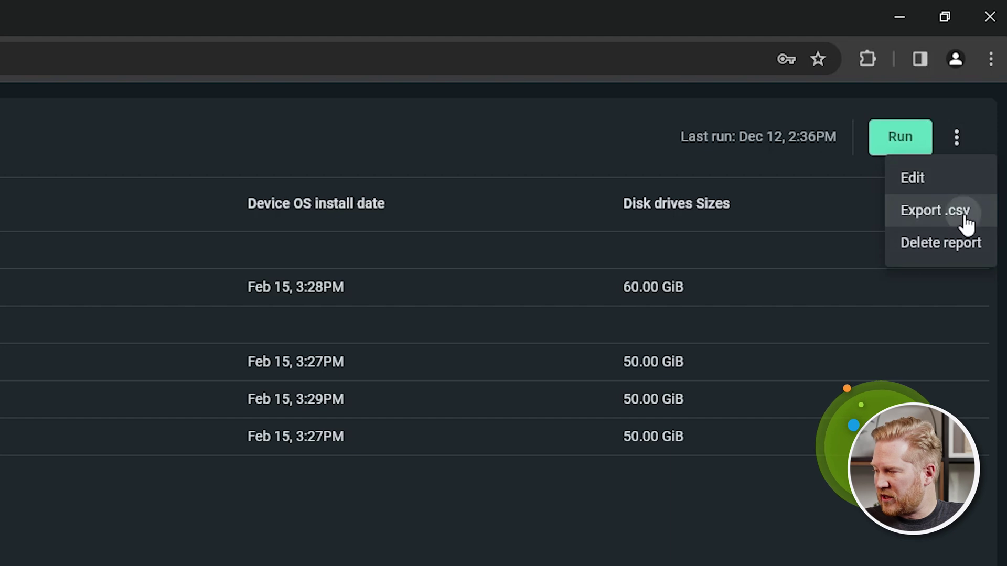
{"action": "left_click", "coordinate": [965, 218]}
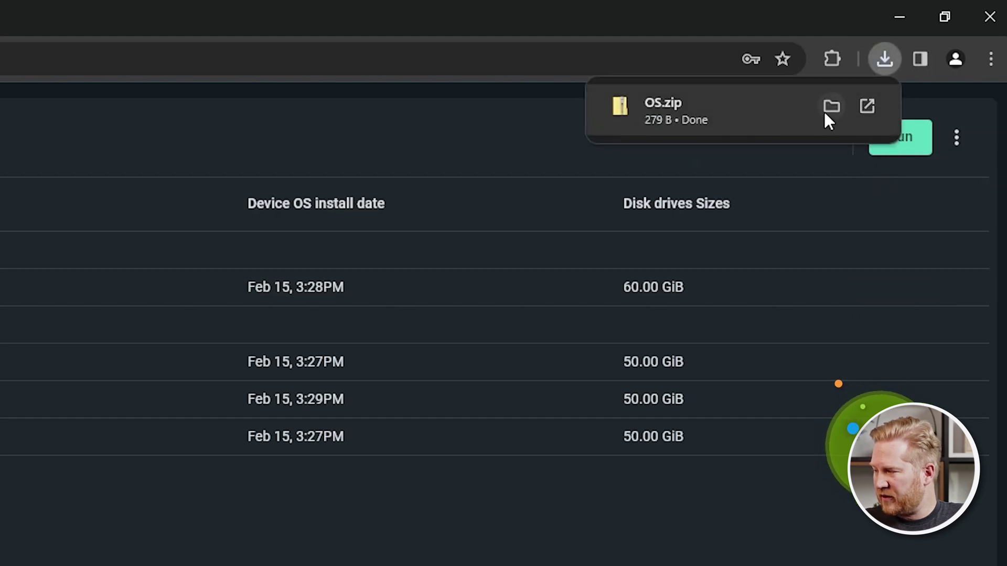
{"action": "left_click", "coordinate": [833, 106]}
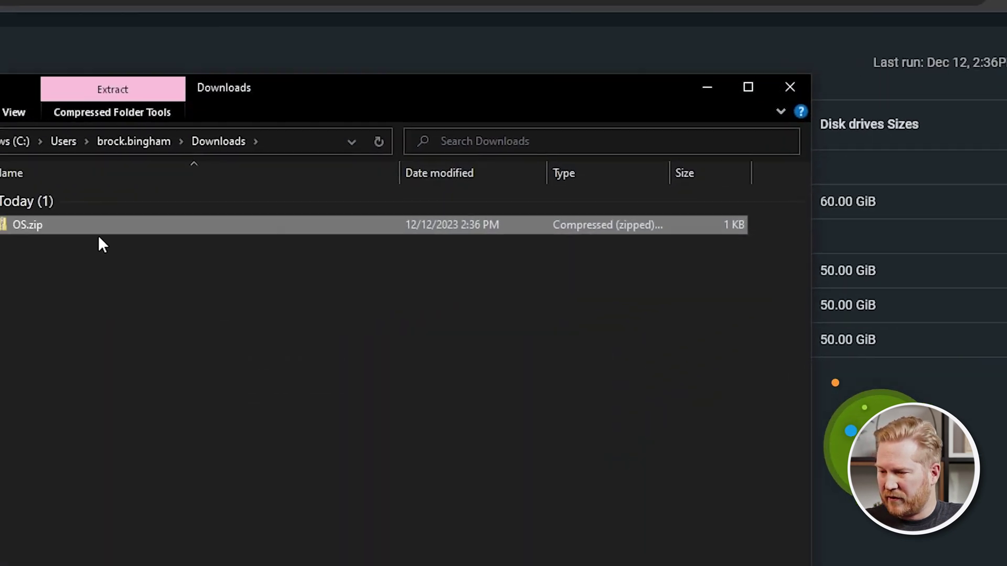
Open OS.csv from inside the downloaded OS.zip to view the four exported device rows in Notepad.
{"action": "double_click", "coordinate": [246, 164]}
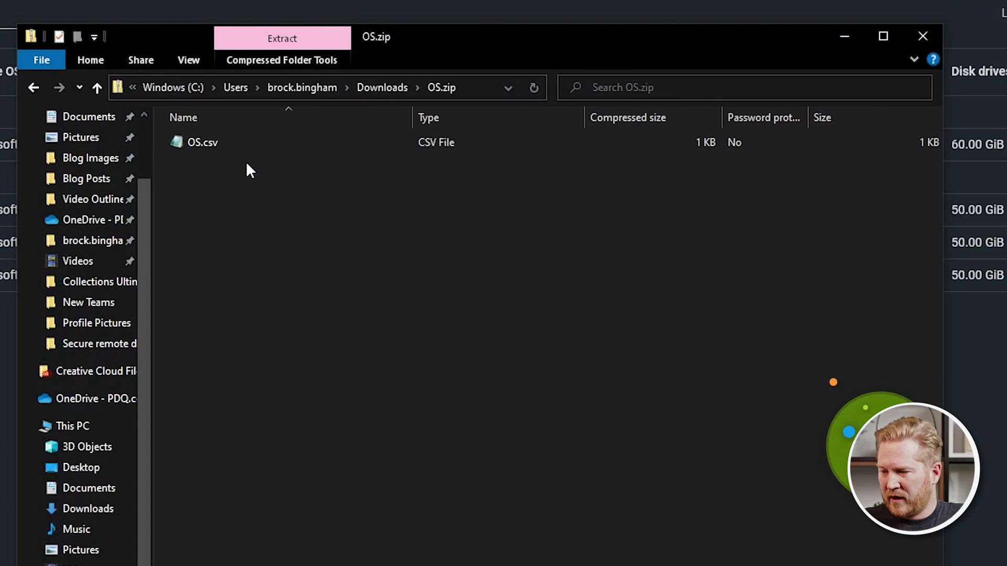
{"action": "double_click", "coordinate": [218, 145]}
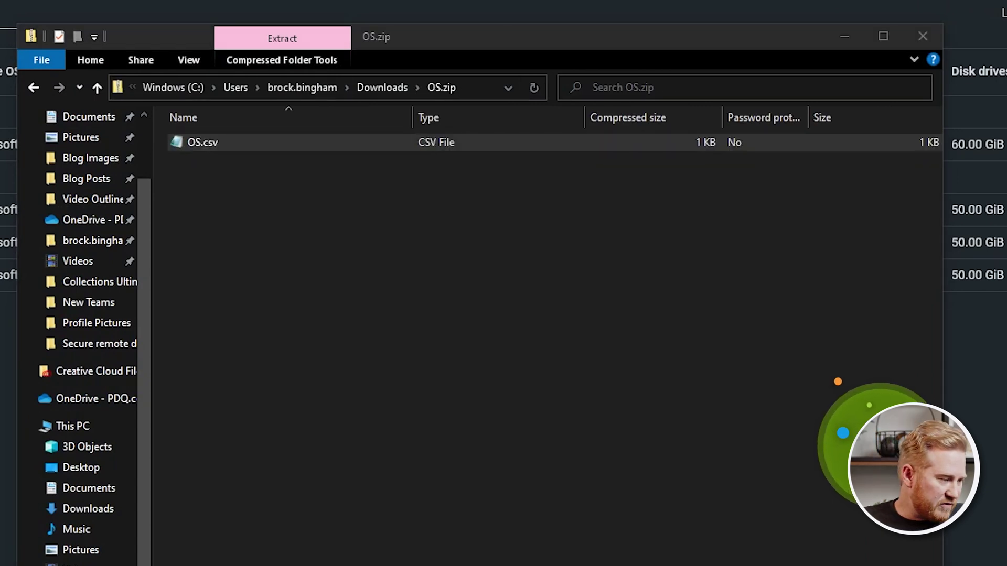